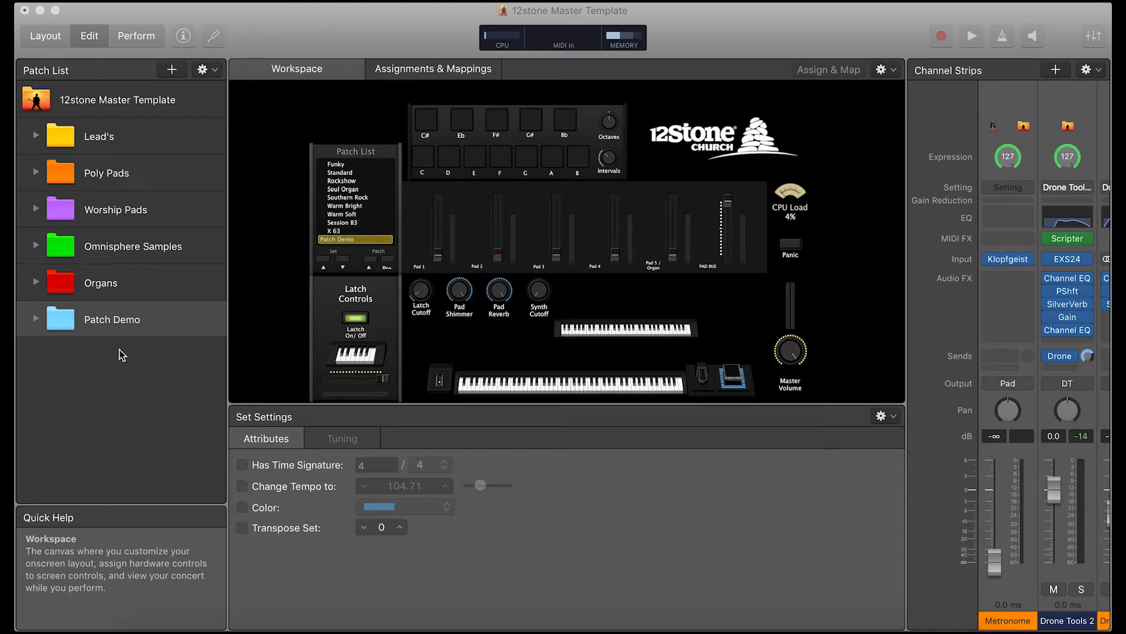
# Create a new patch with one software instrument channel strip inside the Patch Demo set.
pyautogui.click(35, 318)
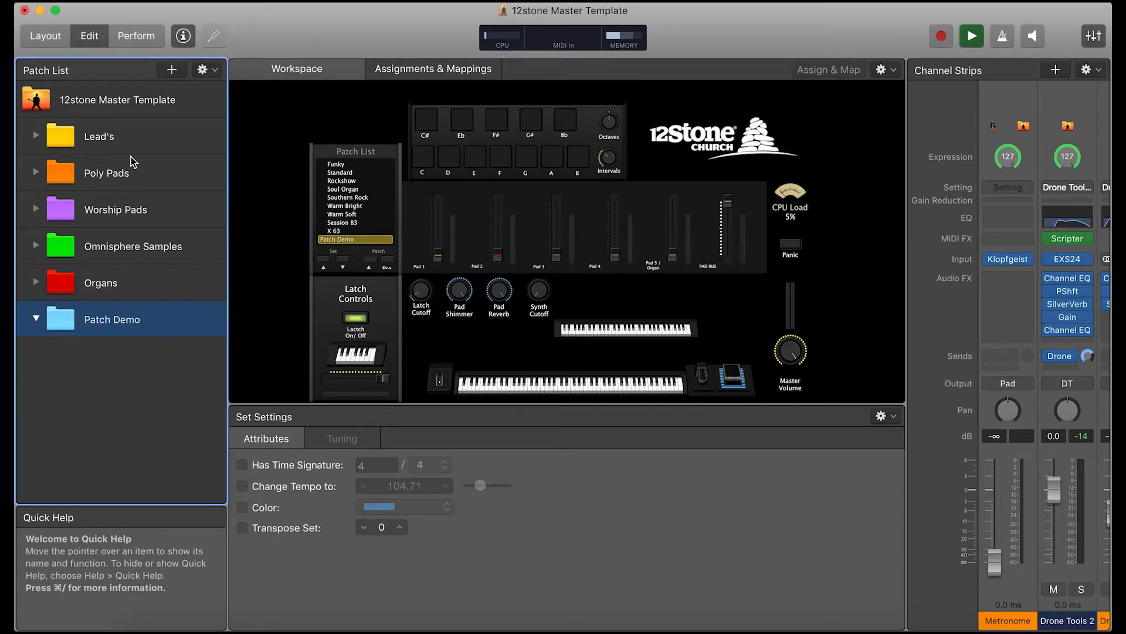
pyautogui.click(215, 74)
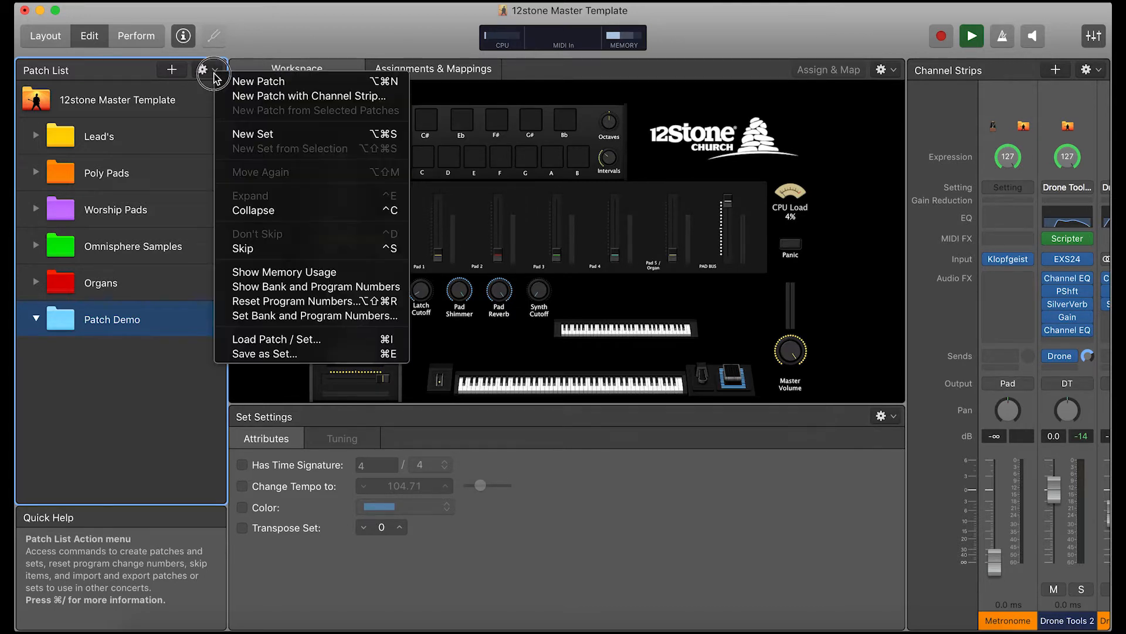
pyautogui.click(240, 99)
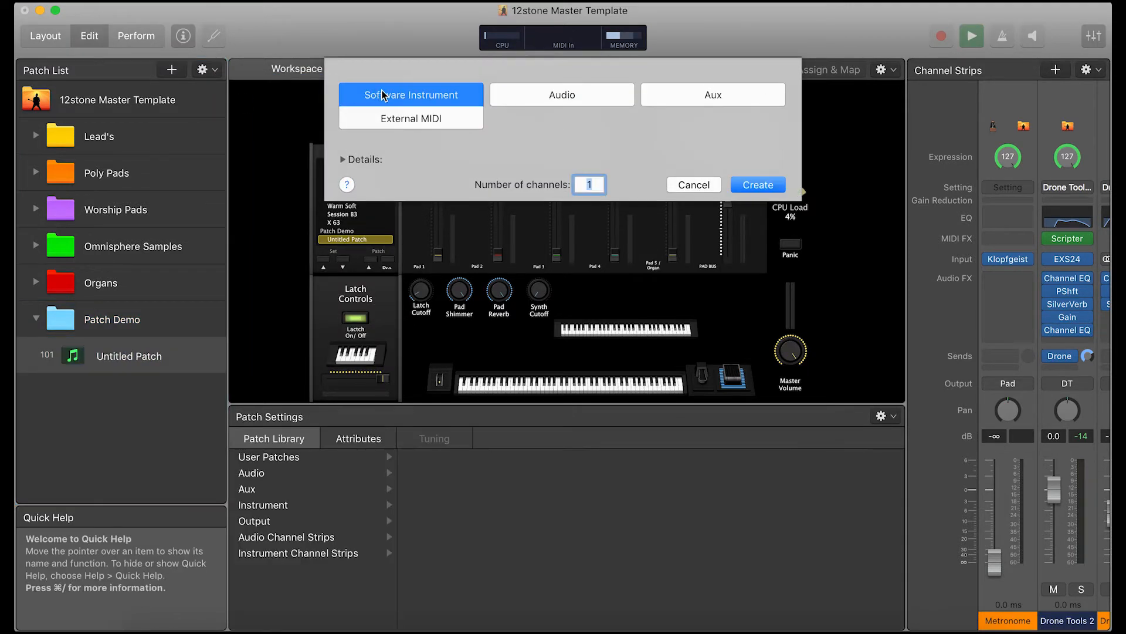
pyautogui.click(763, 187)
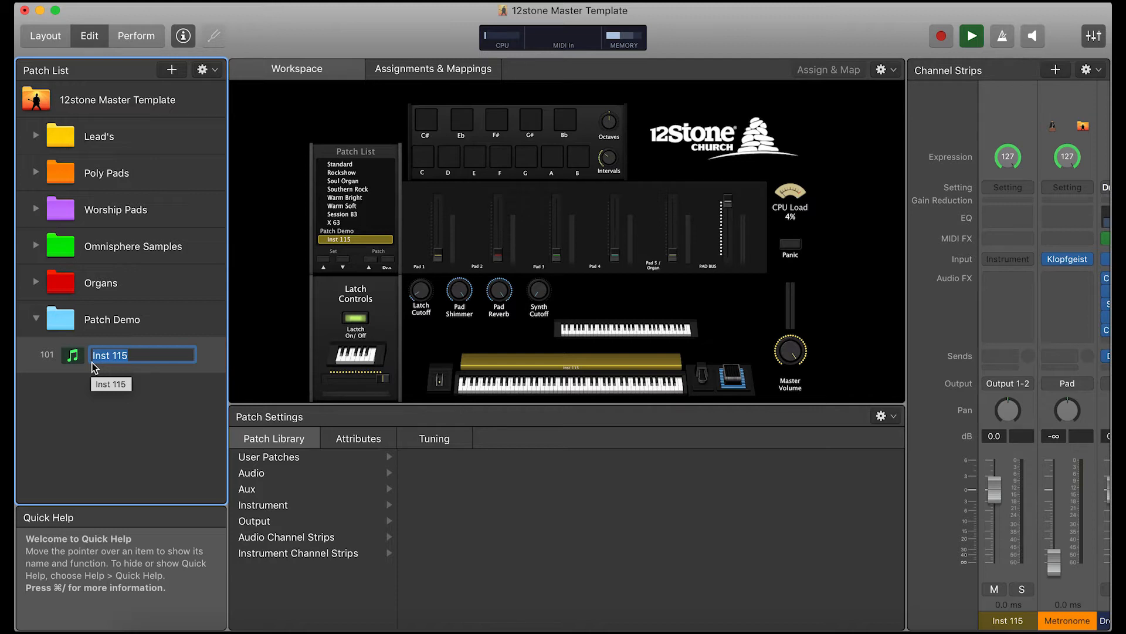
# Name the new patch "Pads demo".
pyautogui.write('Pads ')
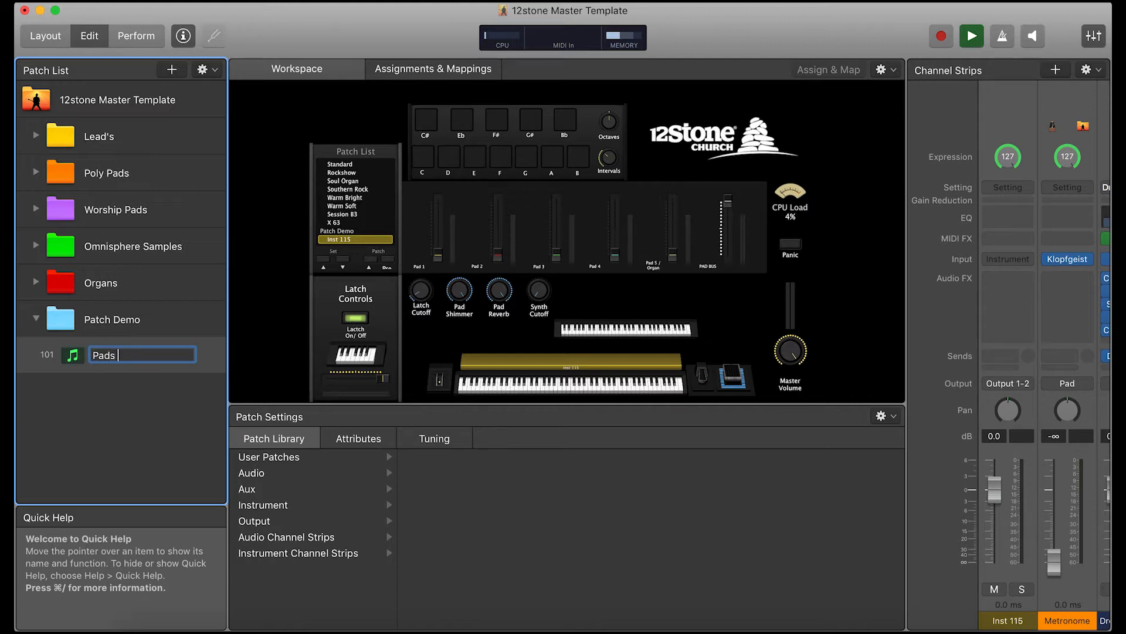
pyautogui.write('demo')
pyautogui.press('Return')
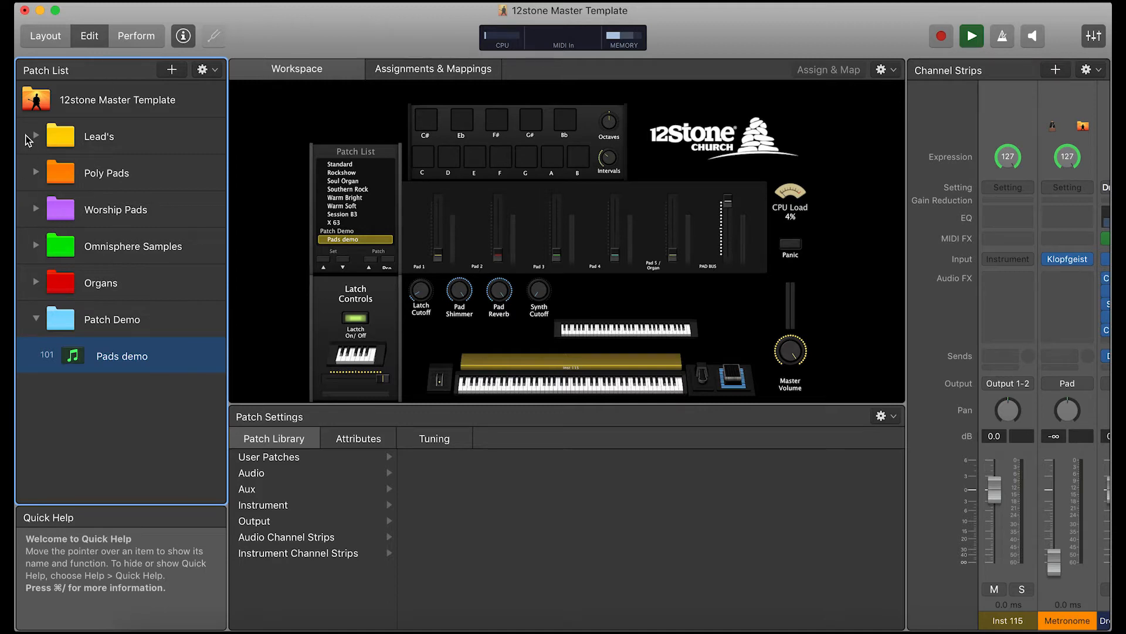
# Find the Warm backing Pad patch in the Worship Pads set and copy the channel strip setting of its first strip.
pyautogui.click(32, 213)
pyautogui.click(33, 213)
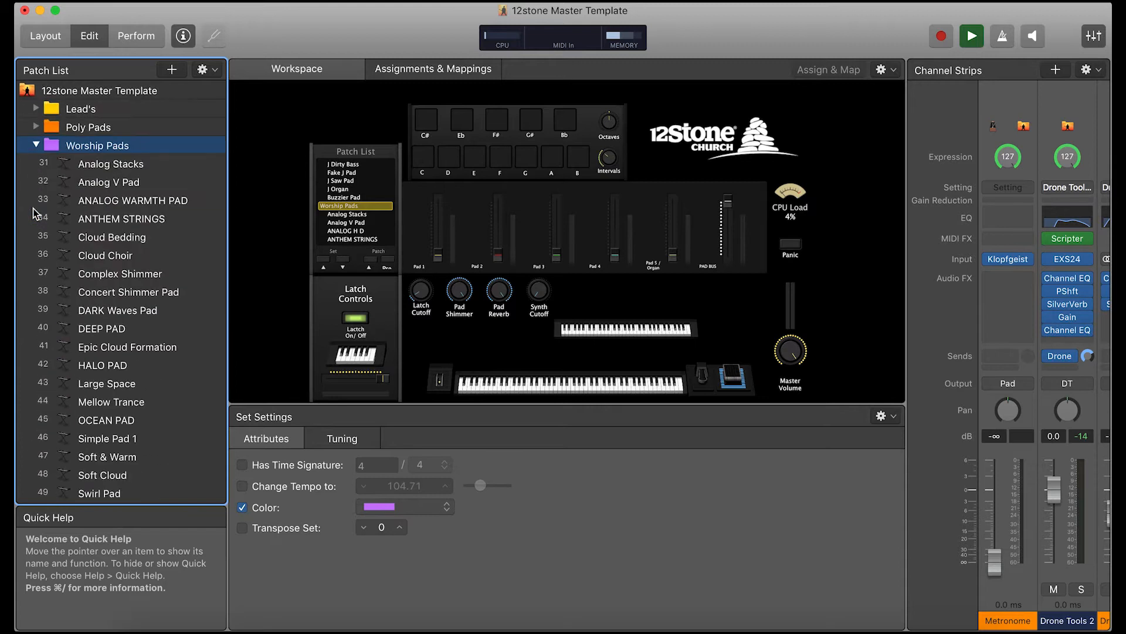
pyautogui.scroll(-3, 55, 310)
pyautogui.scroll(-10, 55, 310)
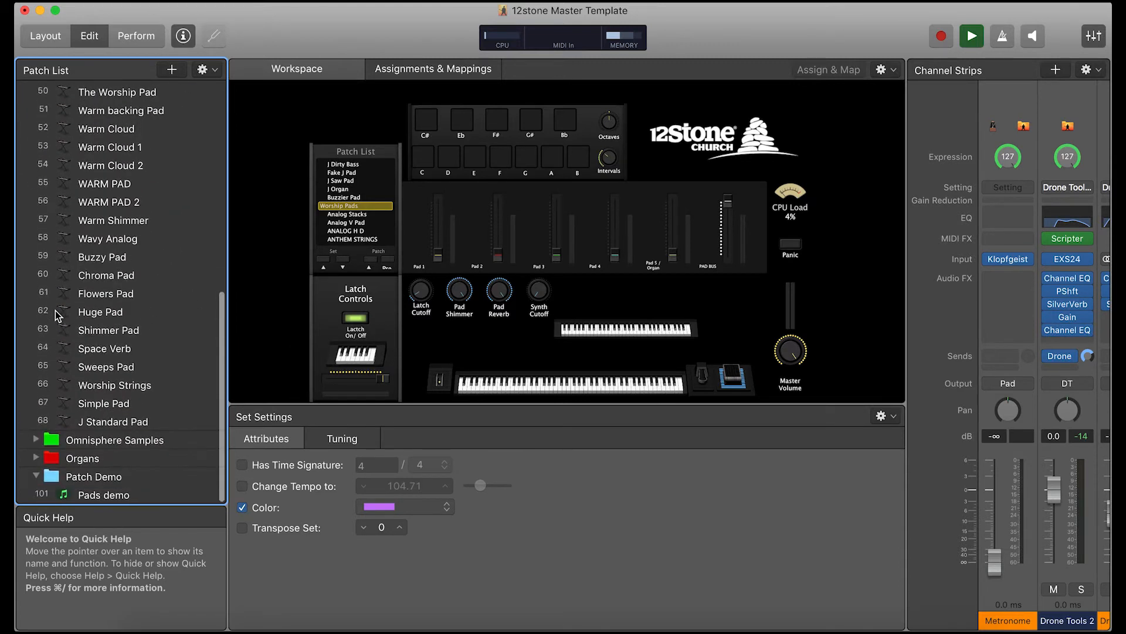
pyautogui.click(37, 440)
pyautogui.scroll(5, 37, 442)
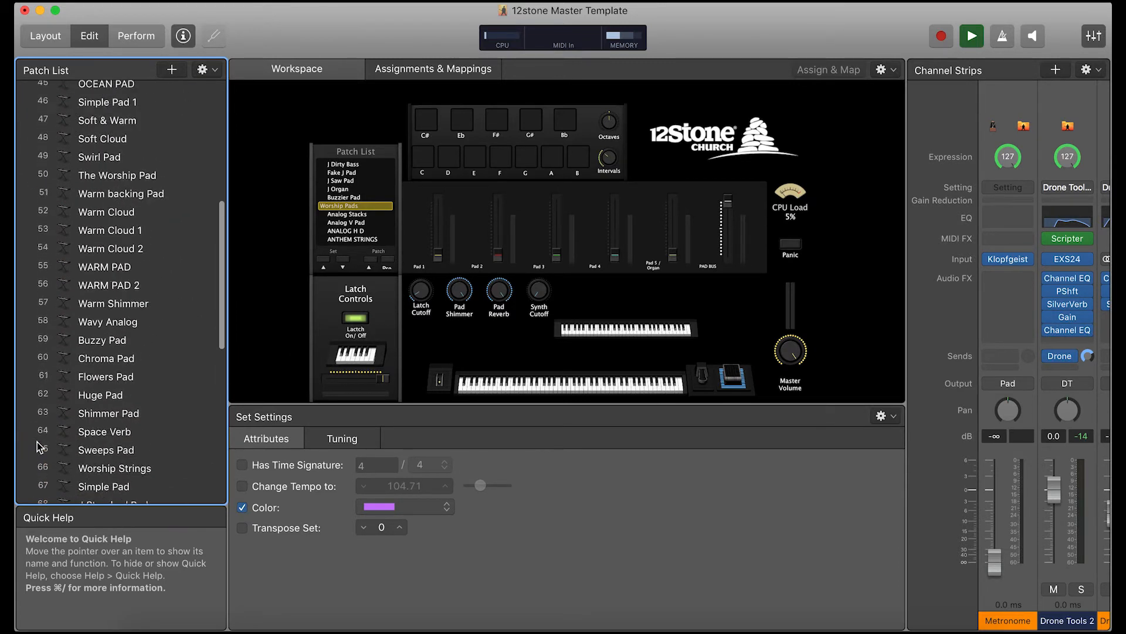
pyautogui.scroll(6, 37, 441)
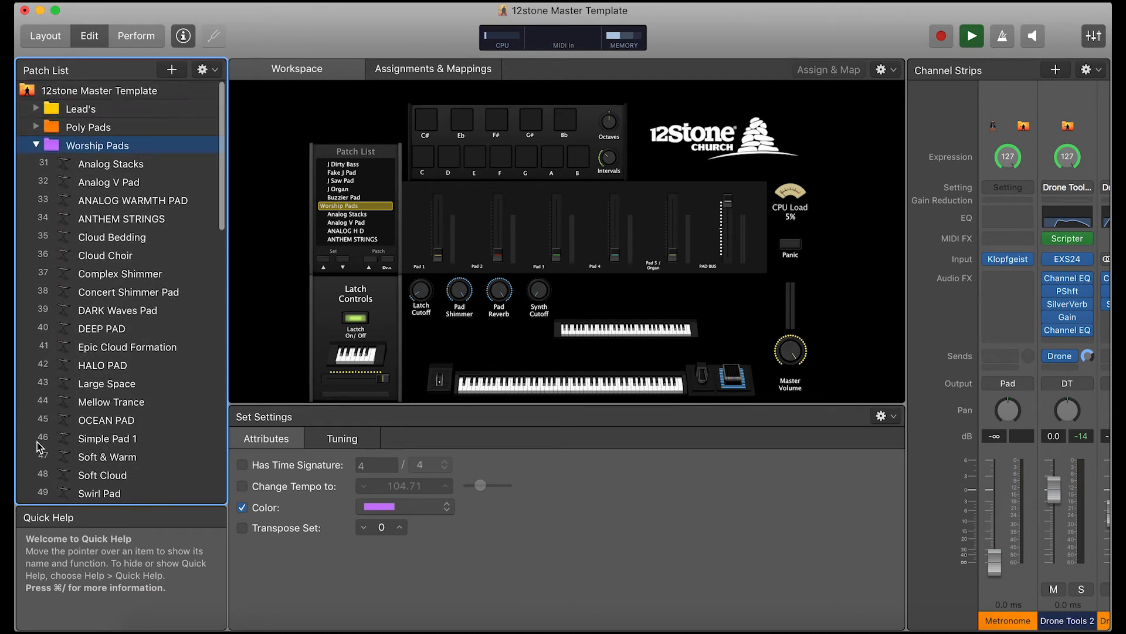
pyautogui.scroll(-3, 37, 441)
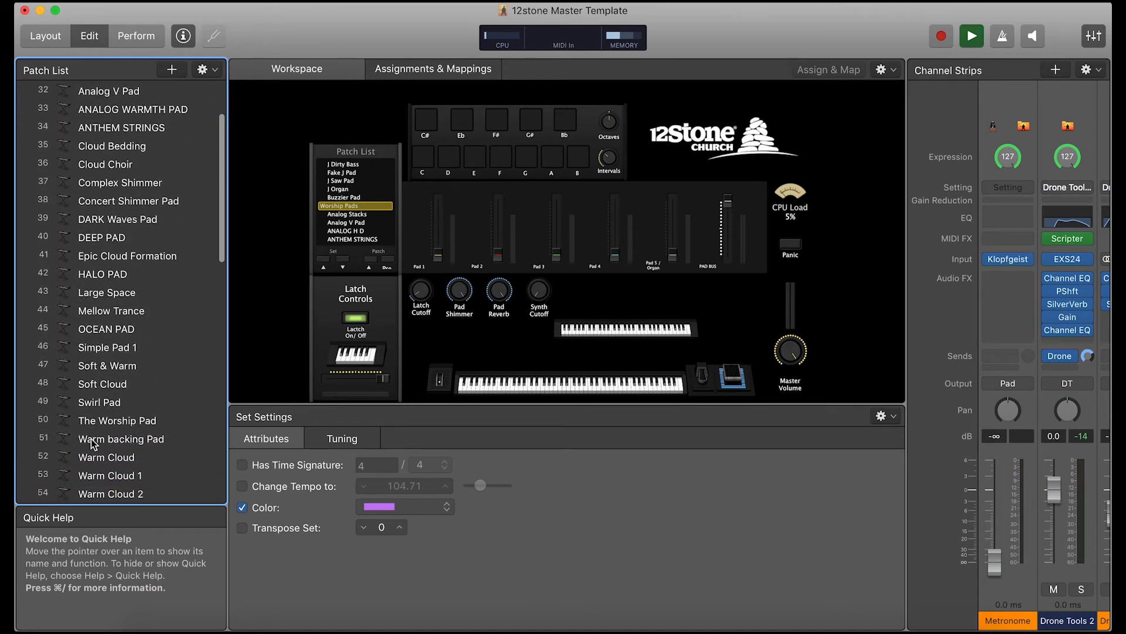
pyautogui.click(135, 443)
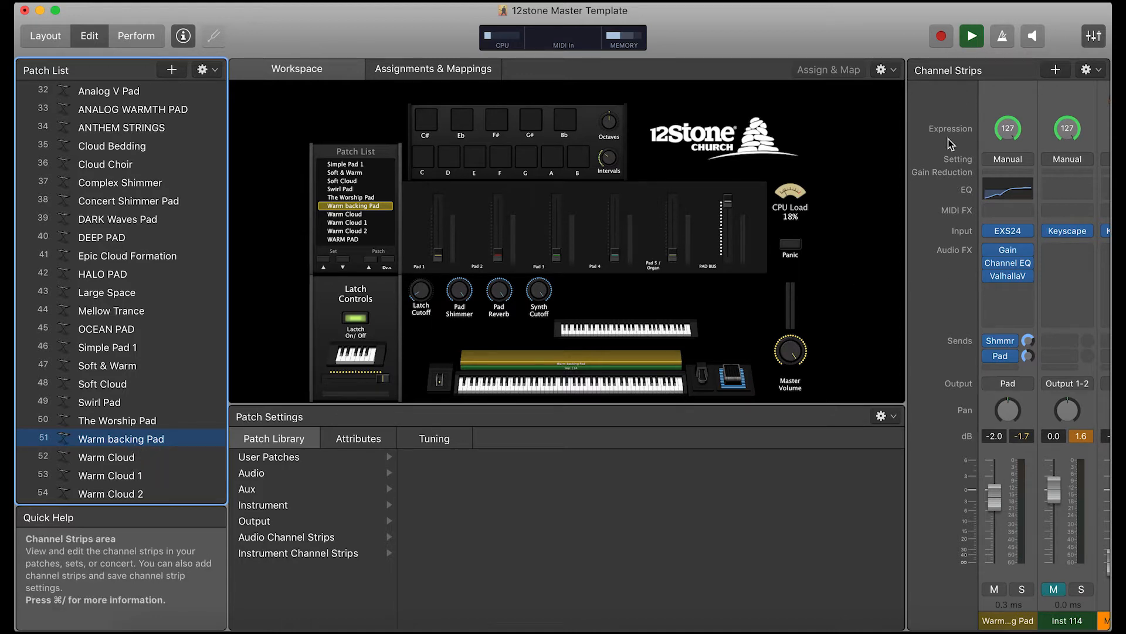
pyautogui.click(1008, 160)
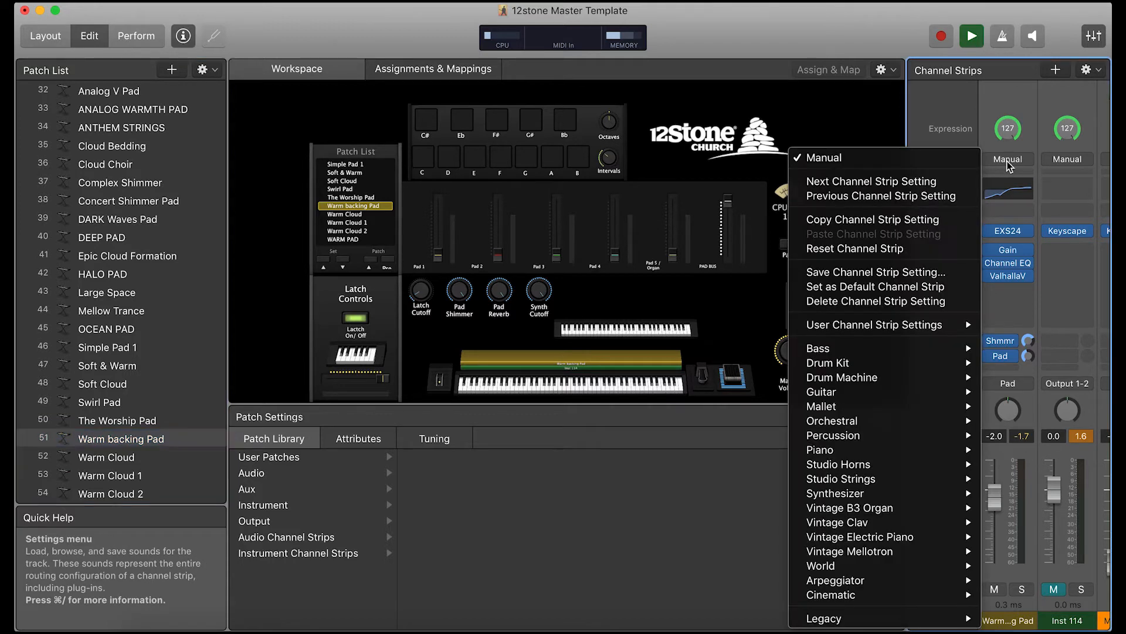
pyautogui.click(917, 220)
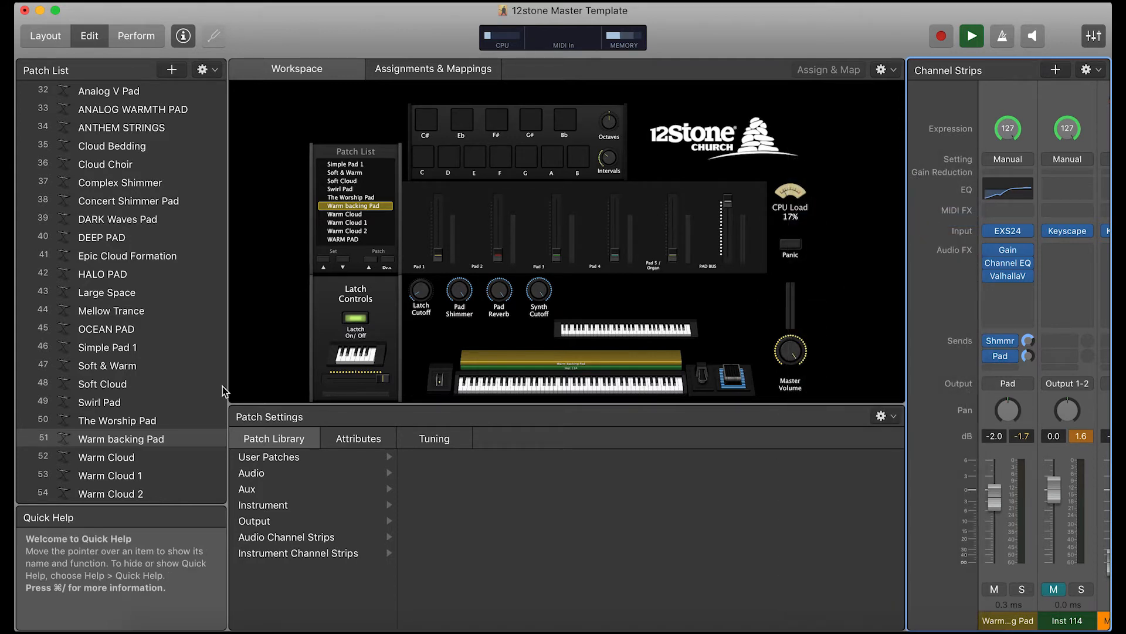
# Paste the copied Warm backing Pad channel strip setting onto the instrument strip of the Pads demo patch.
pyautogui.scroll(-6, 223, 386)
pyautogui.scroll(-15, 159, 413)
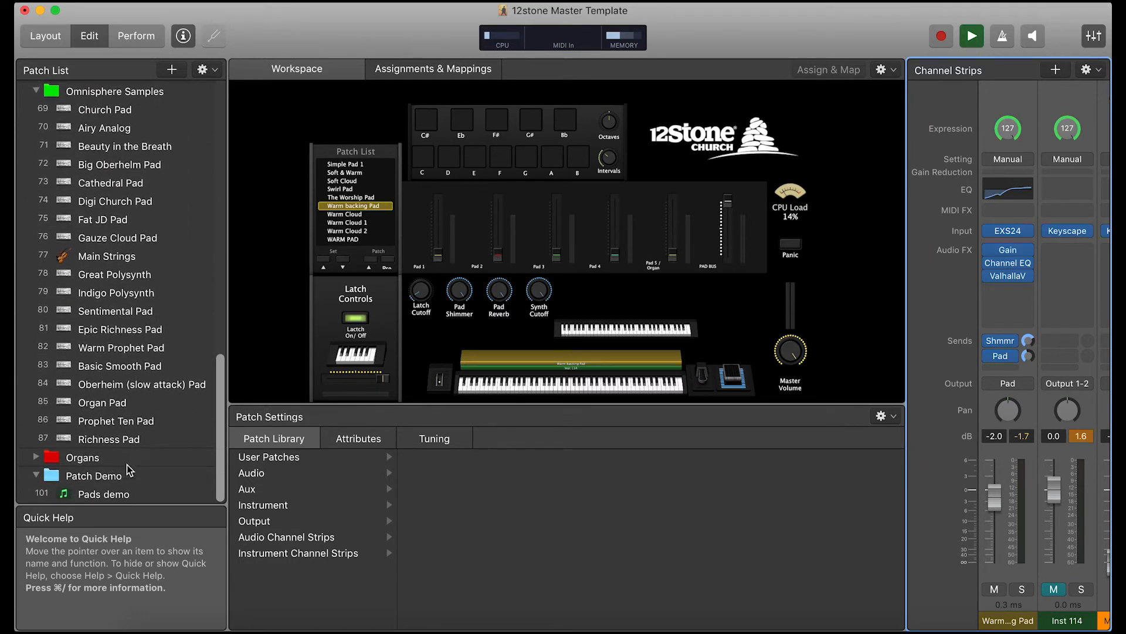
pyautogui.click(113, 496)
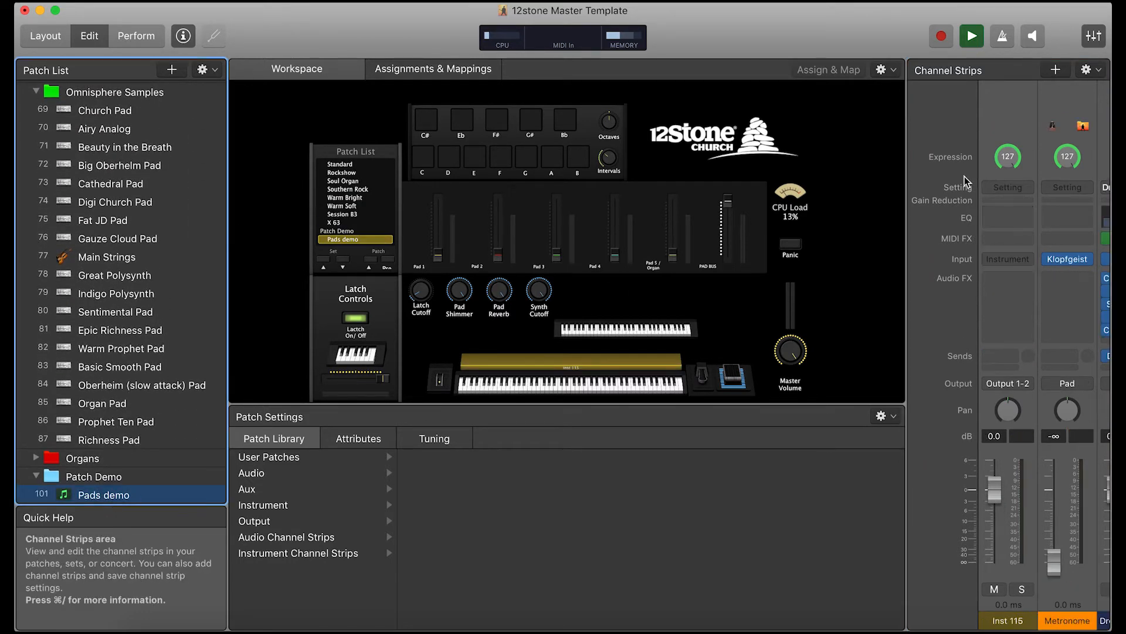
pyautogui.click(1023, 193)
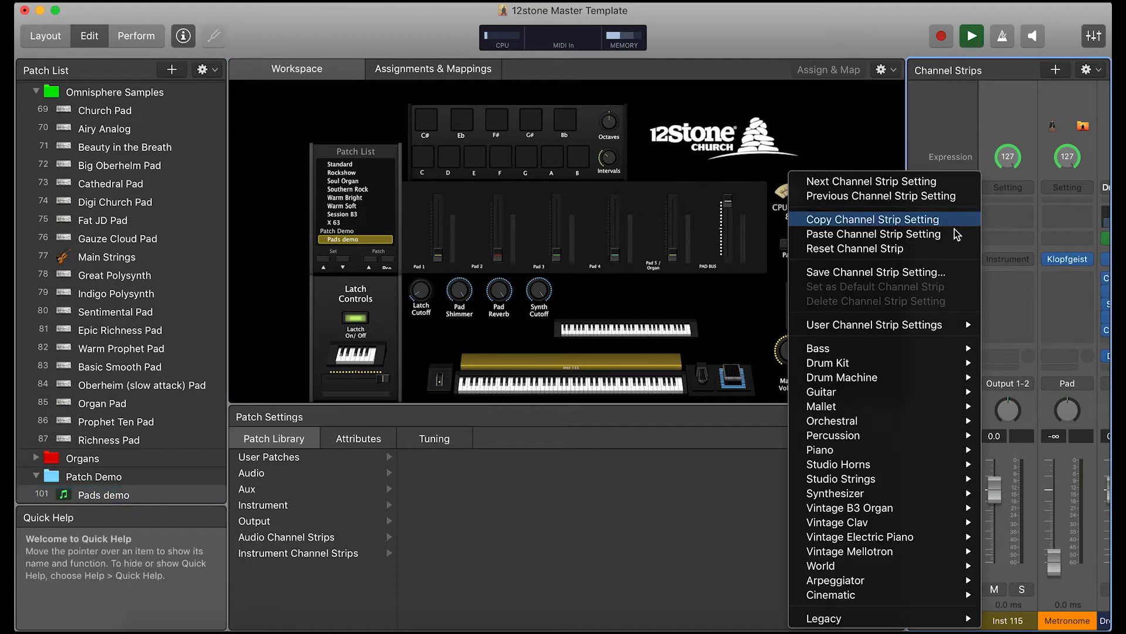
pyautogui.click(929, 237)
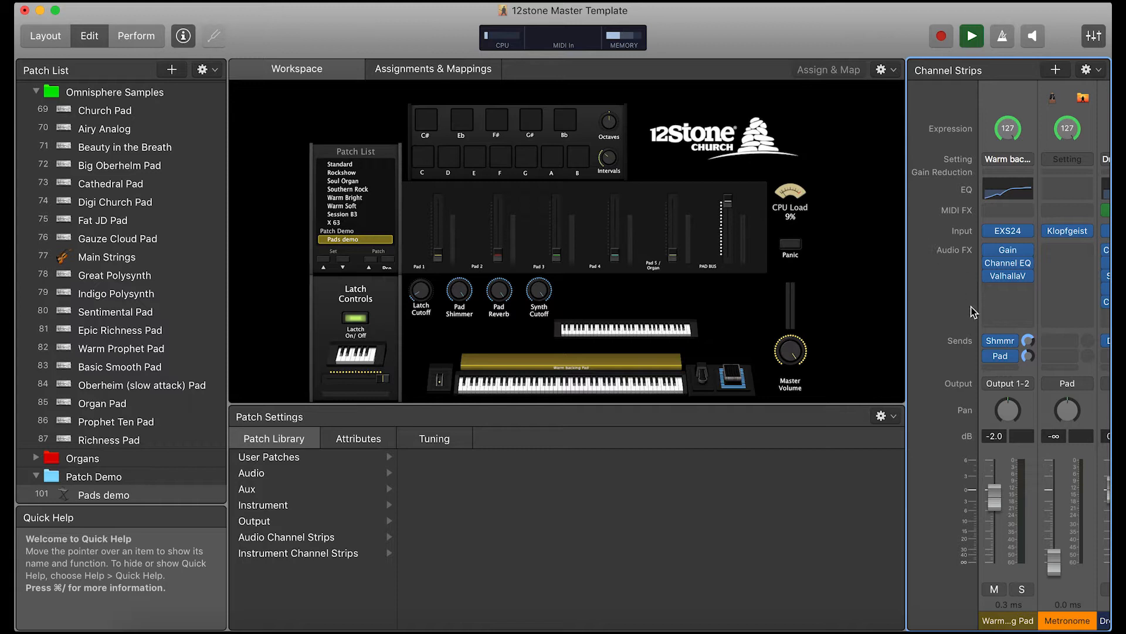
# Route the output of the Warm backing Pad strip to Bus 10 → Pad Bus.
pyautogui.click(1009, 386)
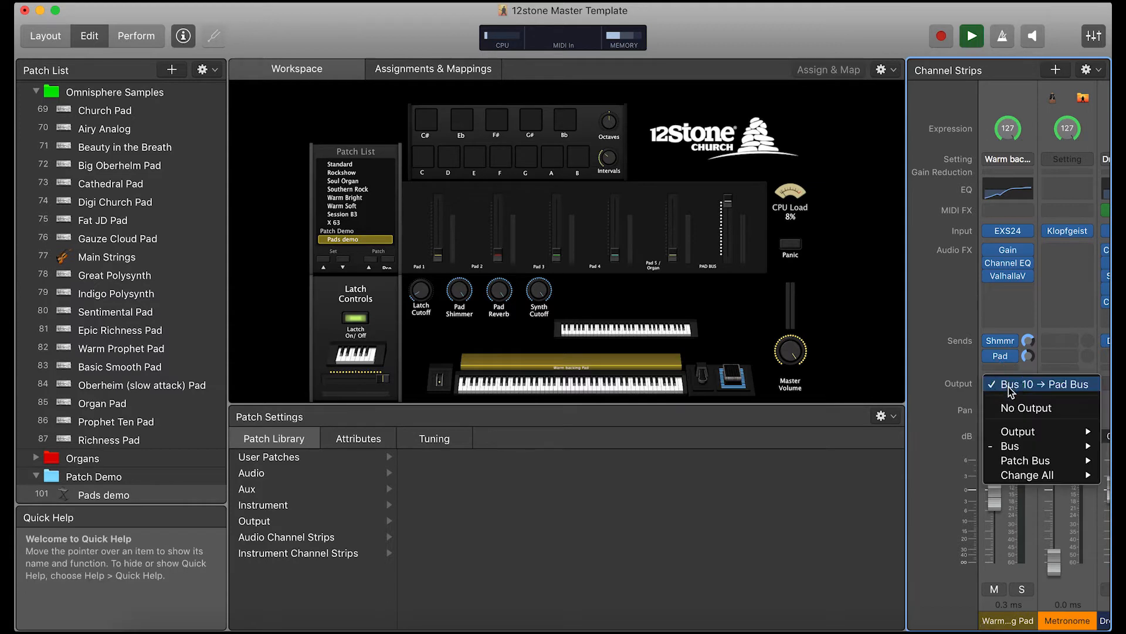
pyautogui.moveTo(1017, 448)
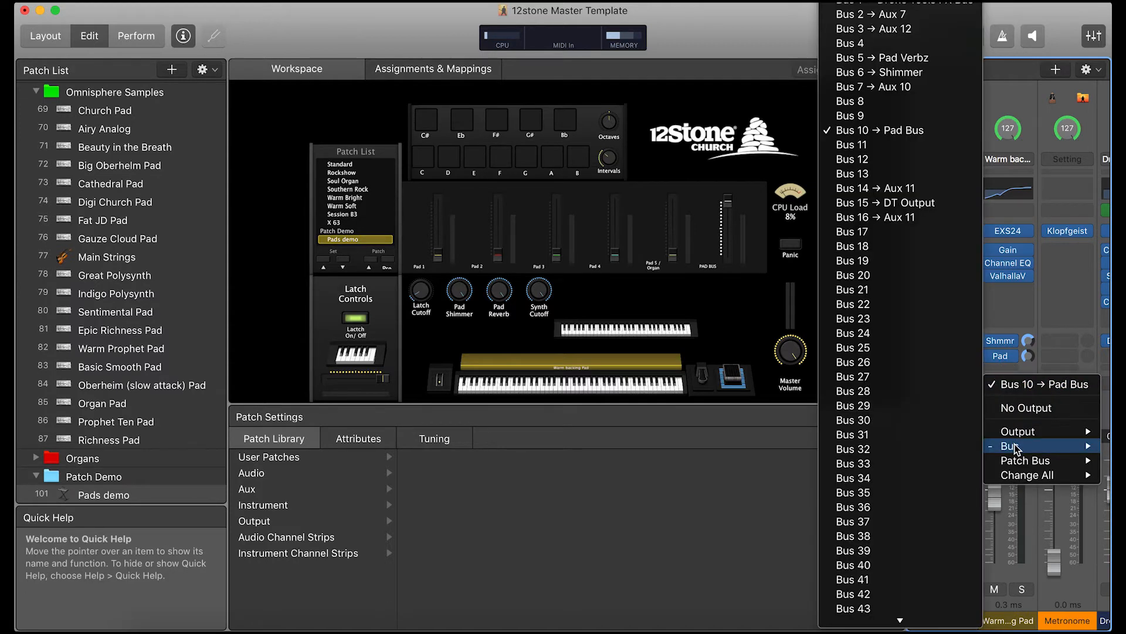
pyautogui.click(911, 130)
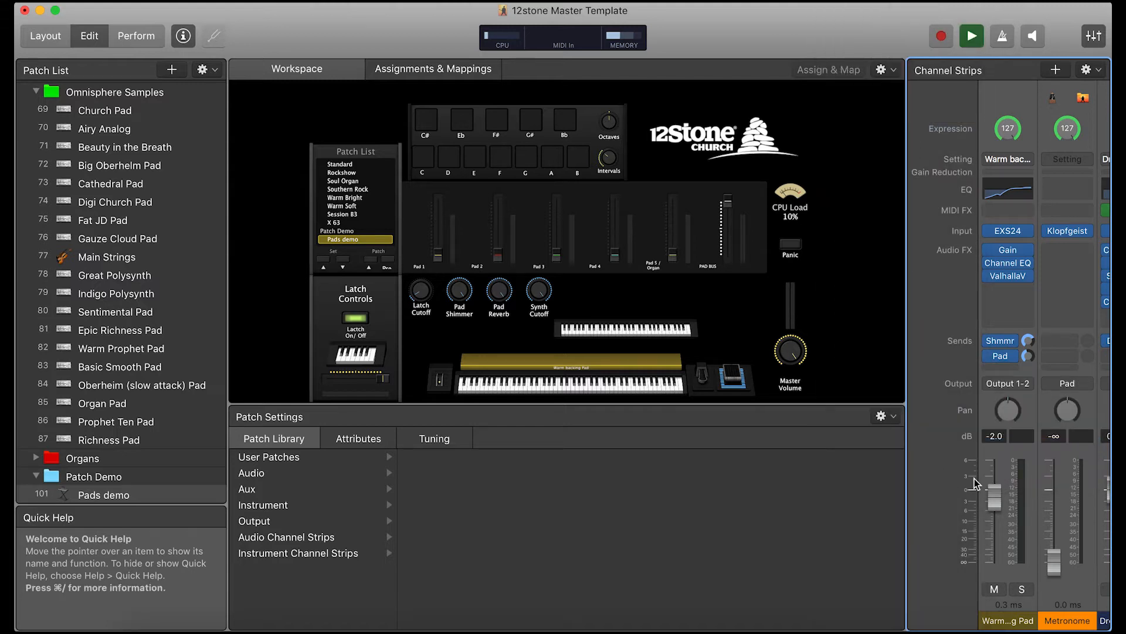
pyautogui.click(1012, 384)
pyautogui.moveTo(1029, 445)
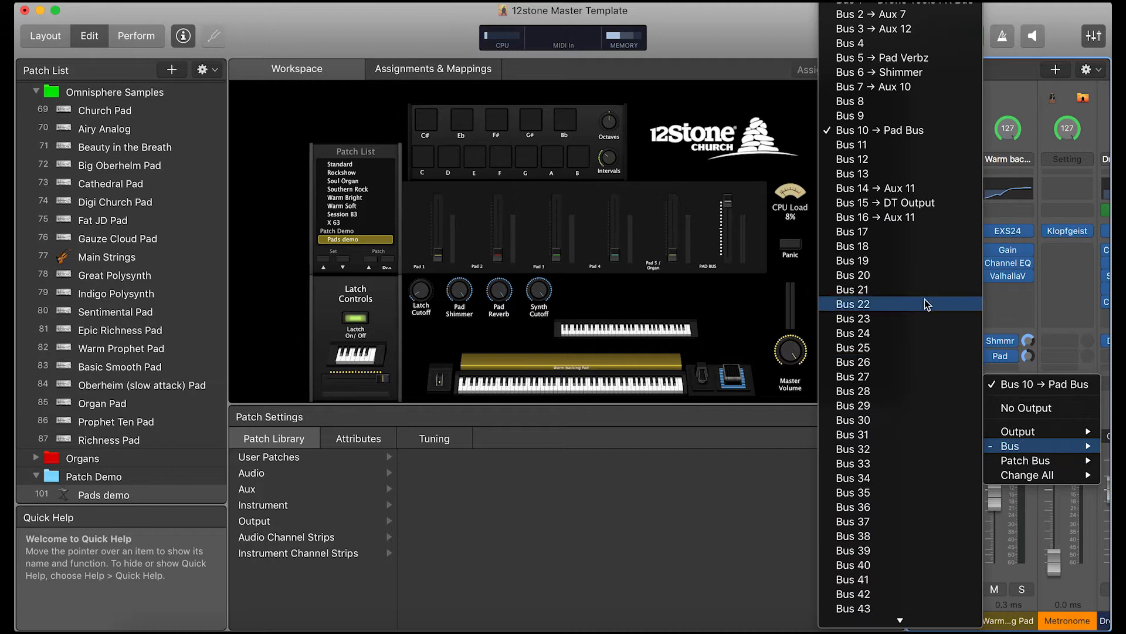
pyautogui.click(890, 130)
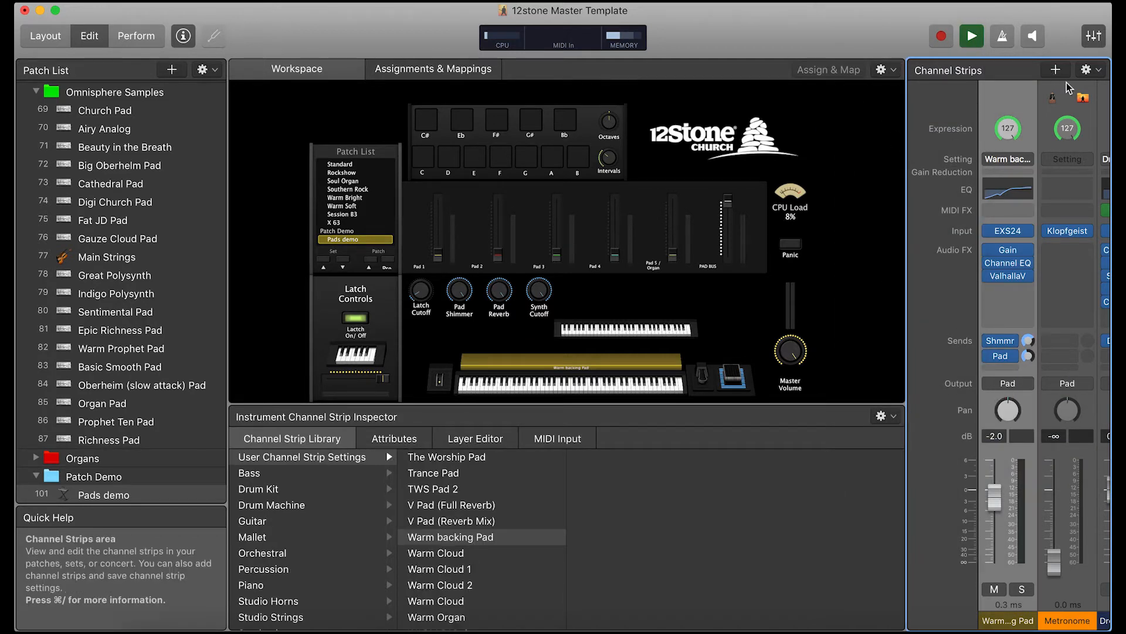
# Add a second instrument channel strip to the Pads demo patch.
pyautogui.moveTo(1014, 293)
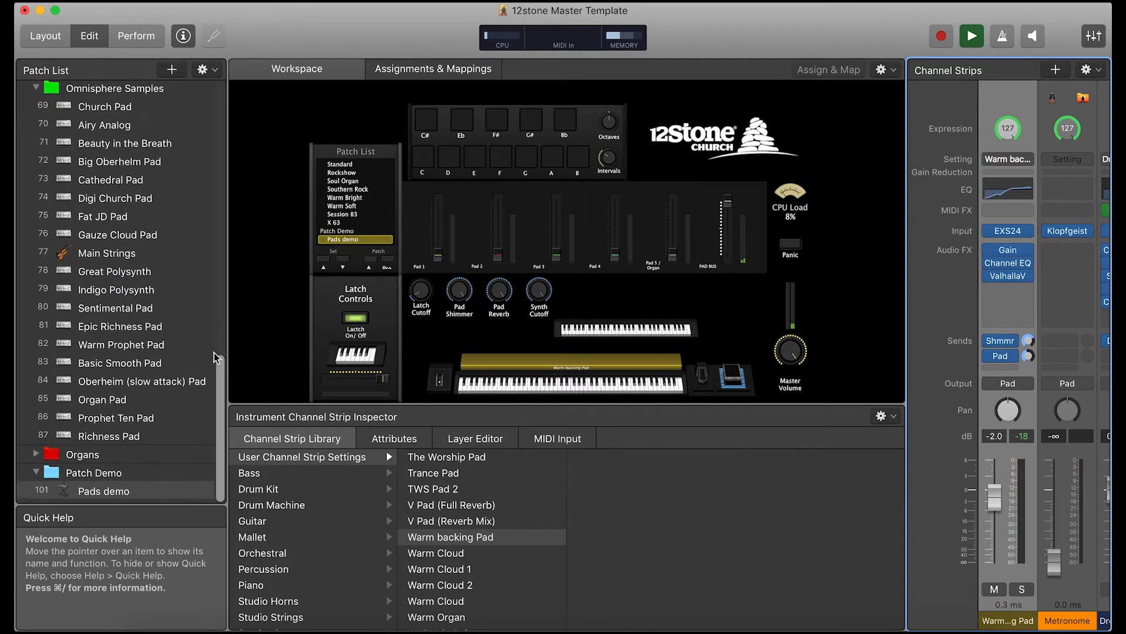
pyautogui.click(169, 494)
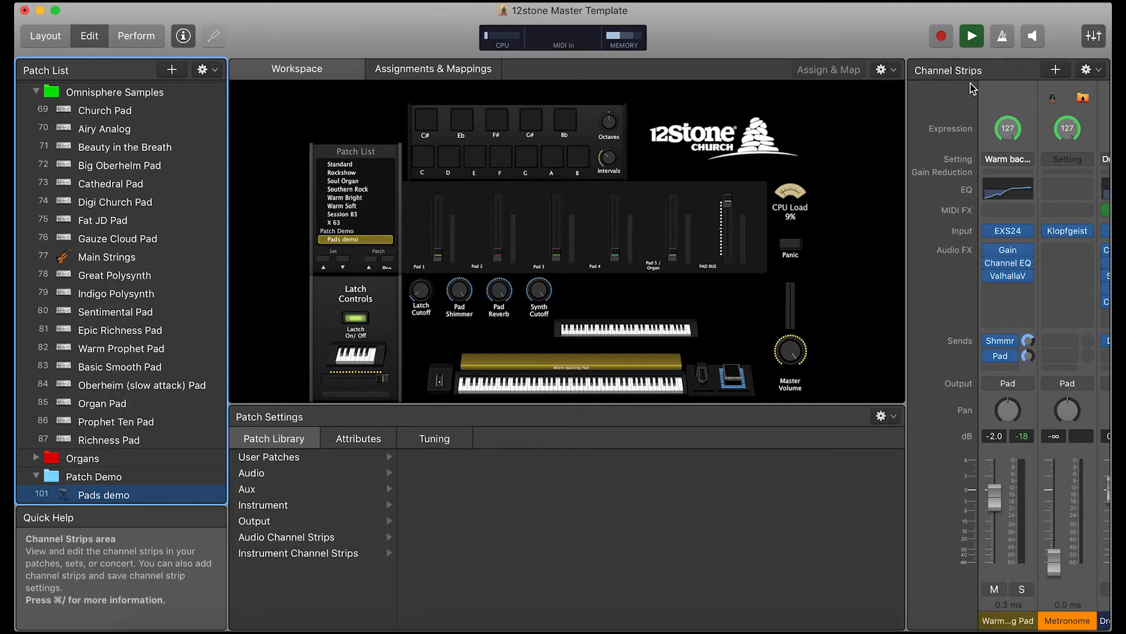
pyautogui.click(1095, 70)
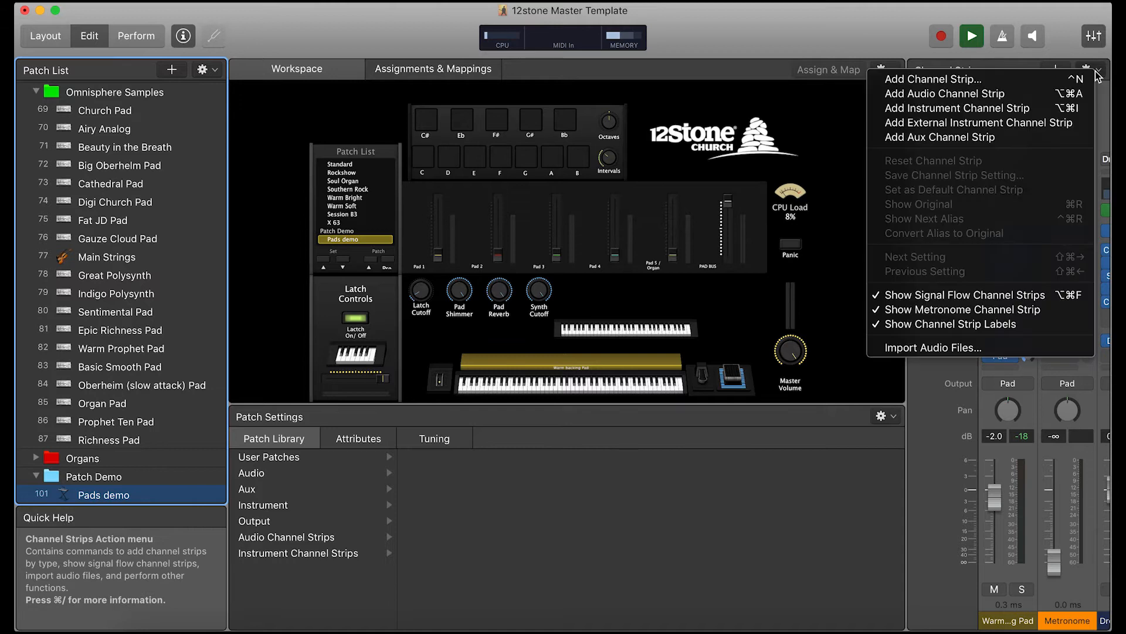
pyautogui.click(1038, 109)
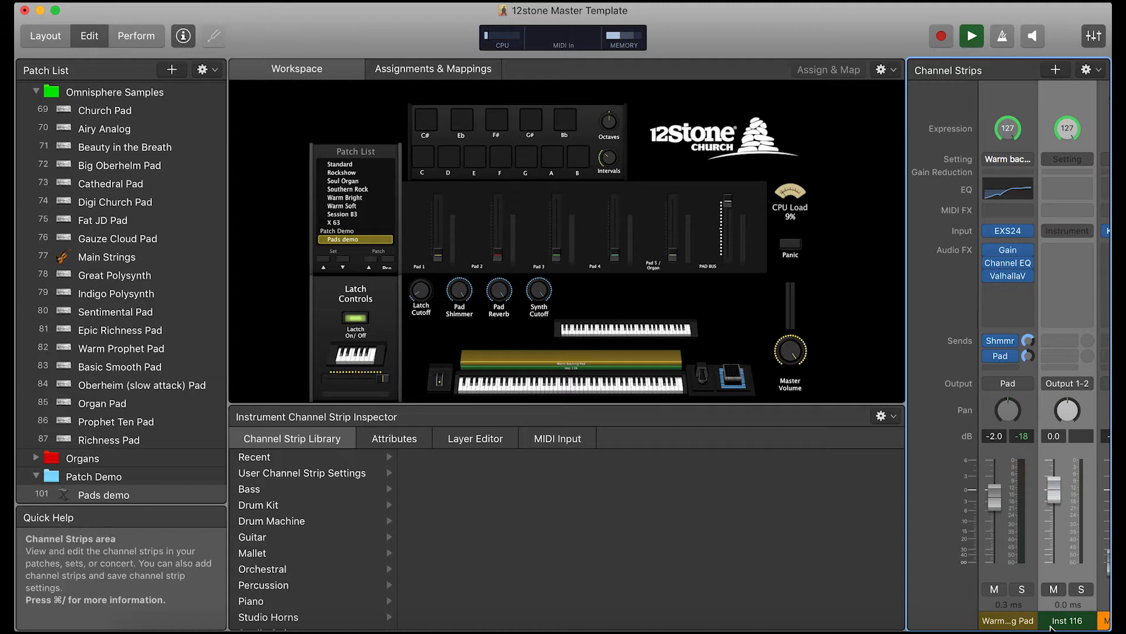
# Select the Warm Cloud 1 patch in the Worship Pads set and copy its channel strip setting.
pyautogui.scroll(1, 120, 326)
pyautogui.scroll(10, 119, 327)
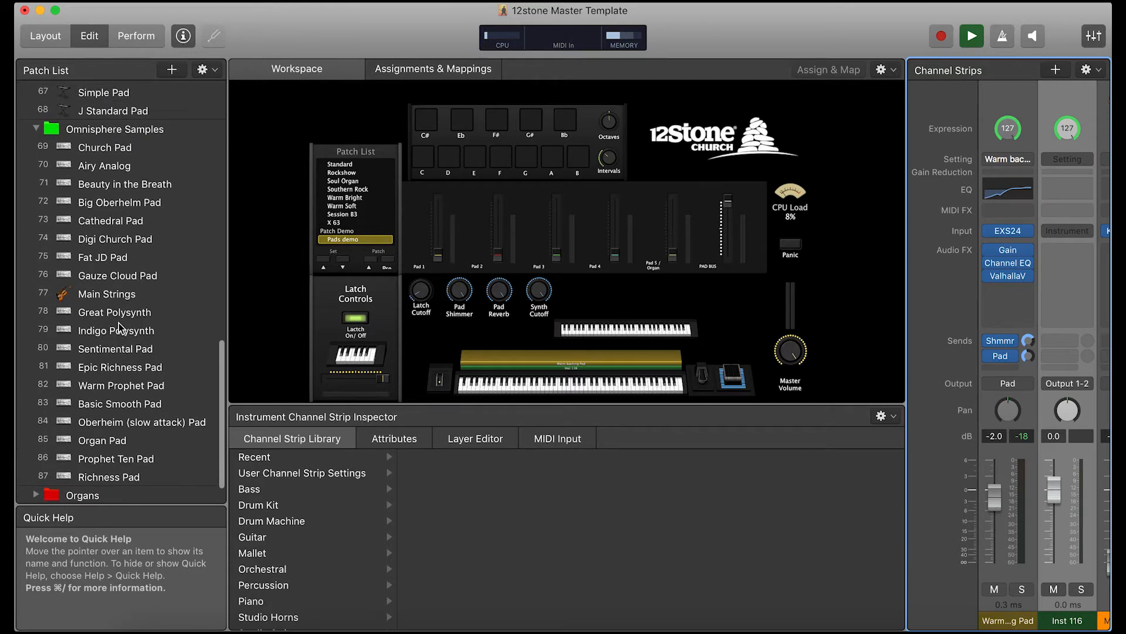
pyautogui.scroll(15, 119, 327)
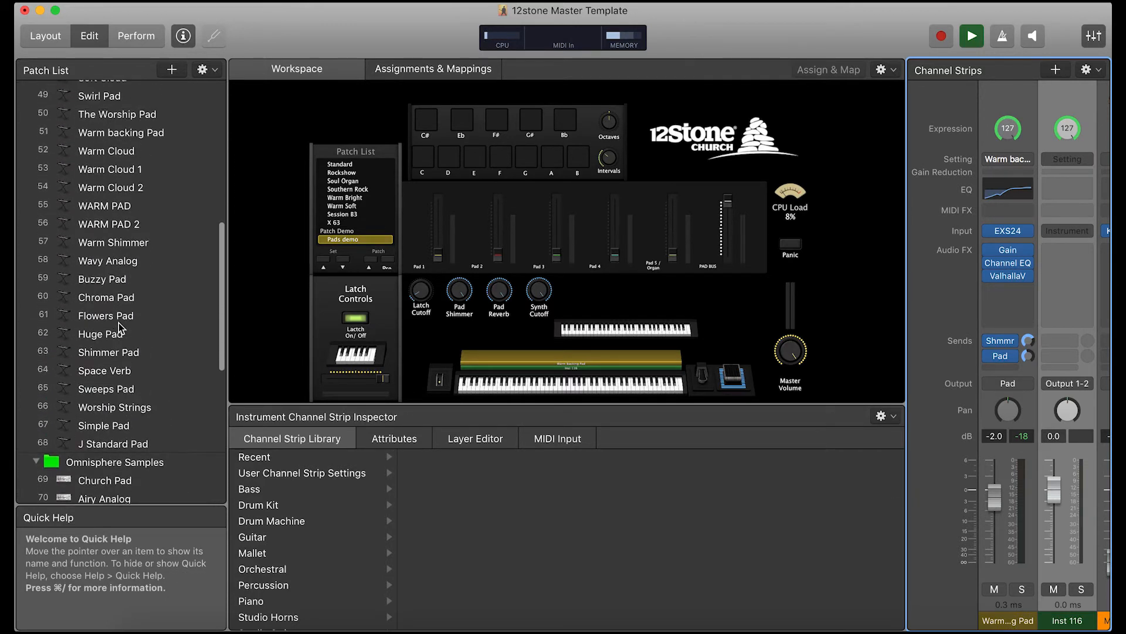
pyautogui.scroll(2, 119, 327)
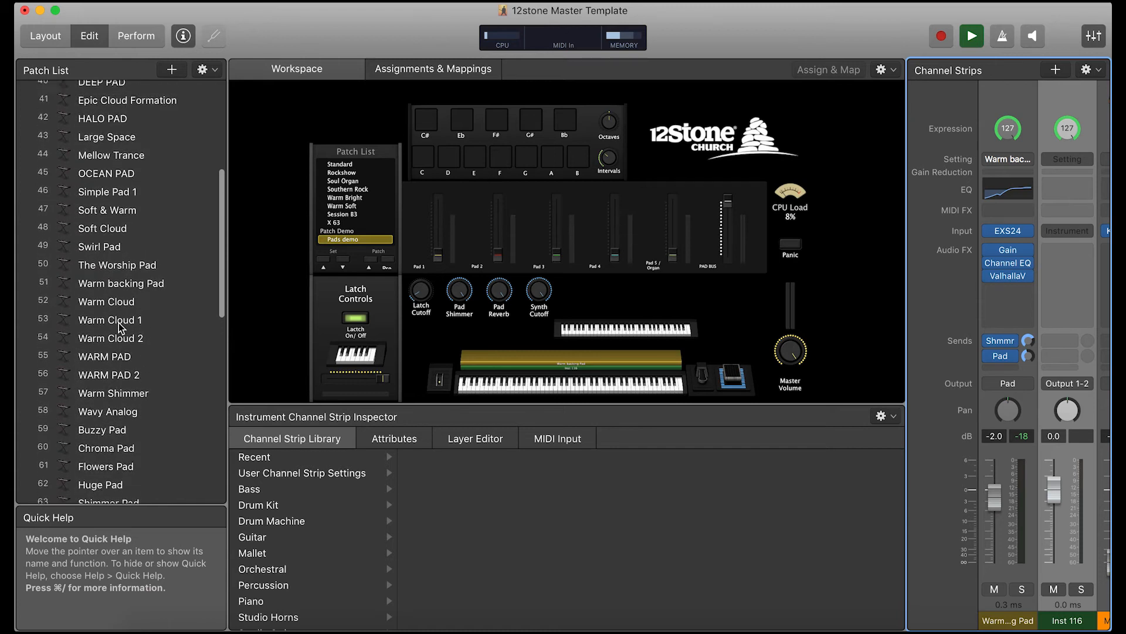
pyautogui.click(125, 335)
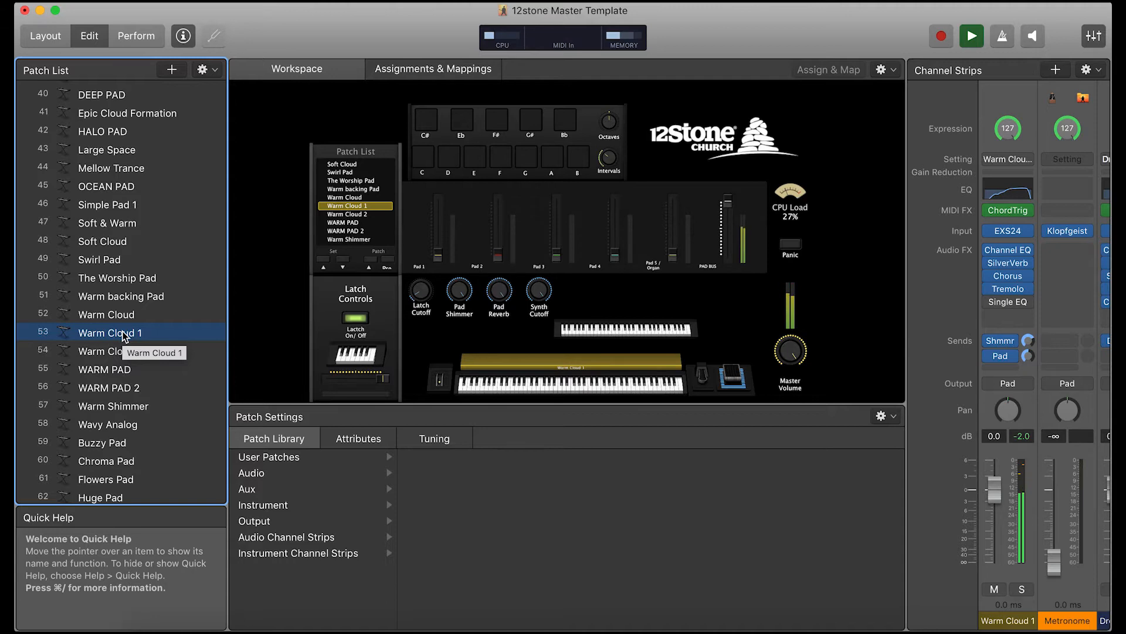
pyautogui.click(1008, 160)
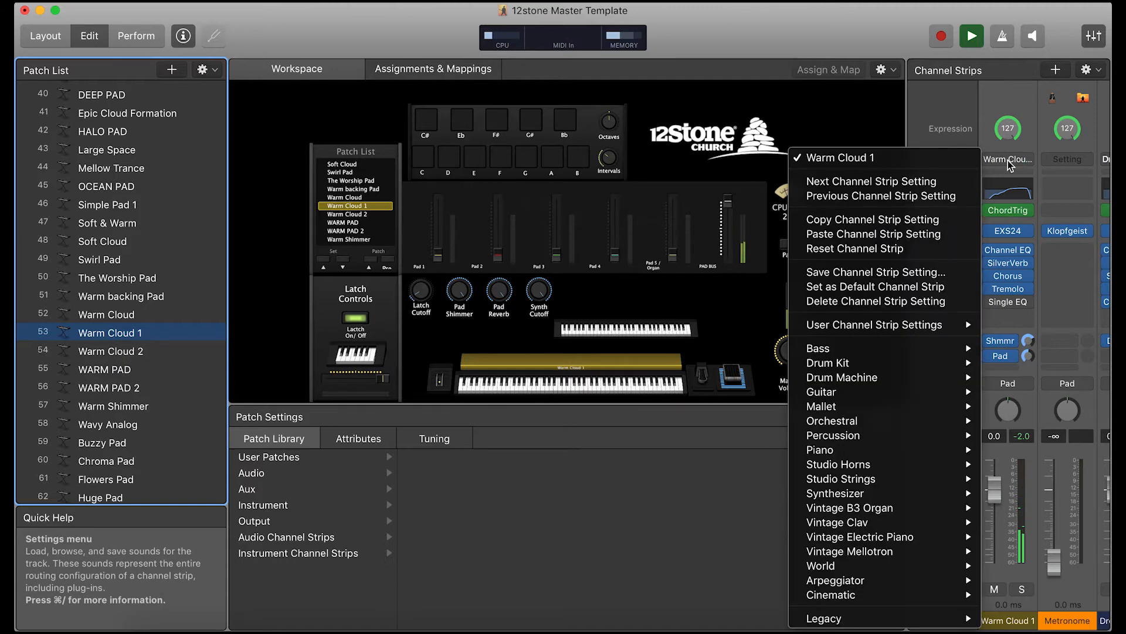
pyautogui.click(920, 222)
# Paste the copied Warm Cloud 1 setting onto the second strip of the Pads demo patch and add a third instrument channel strip.
pyautogui.scroll(-15, 101, 322)
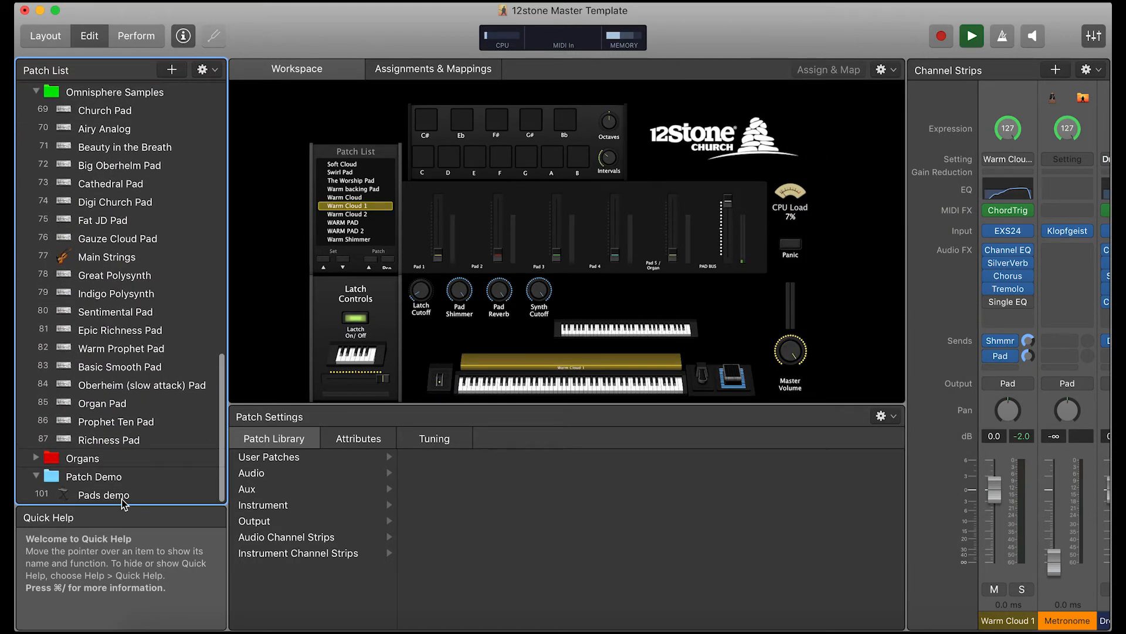
pyautogui.click(120, 494)
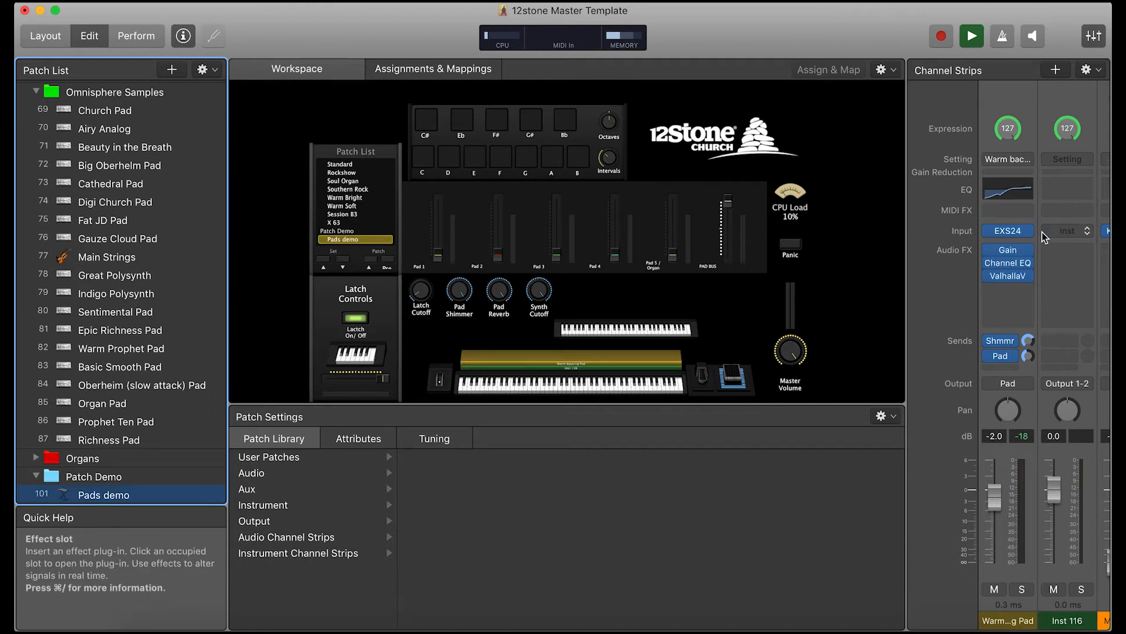
pyautogui.click(1073, 160)
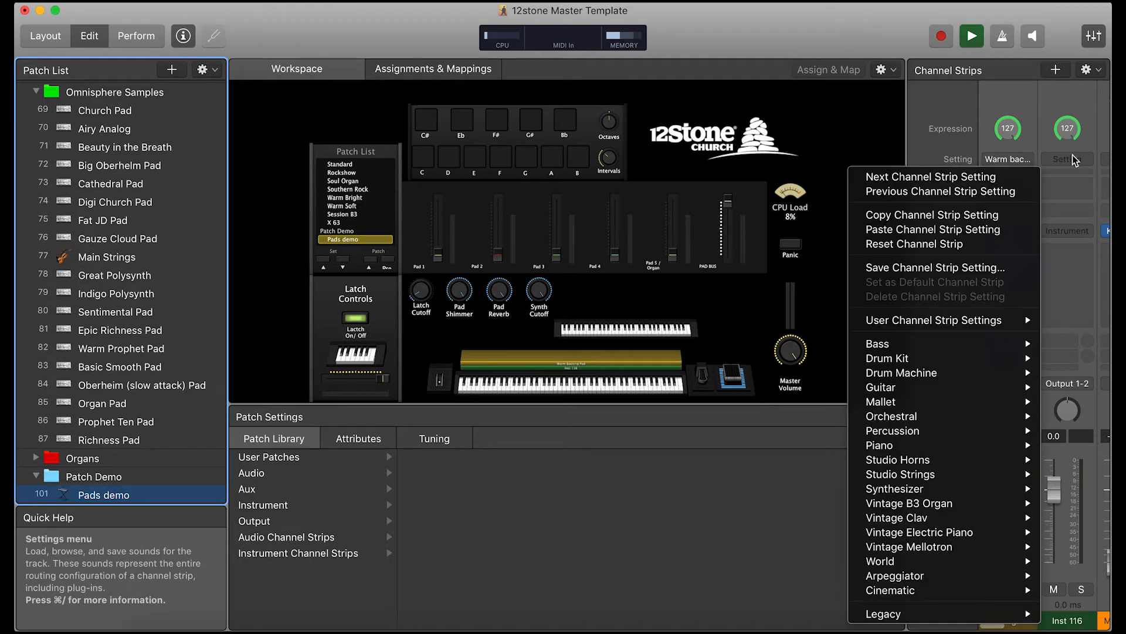
pyautogui.click(1010, 234)
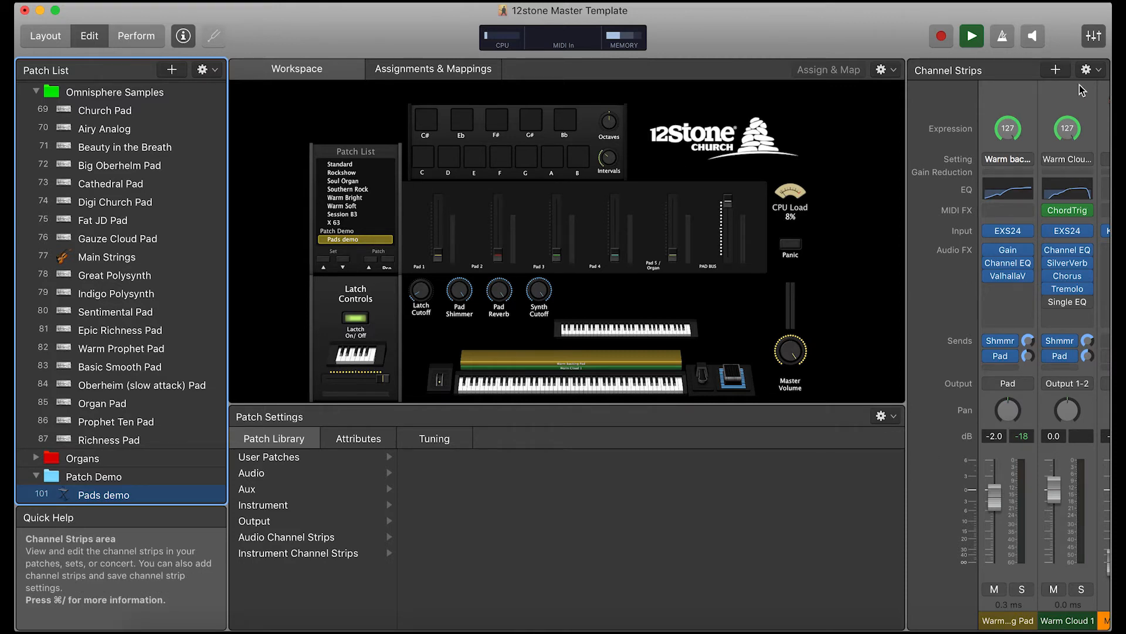
pyautogui.click(1098, 73)
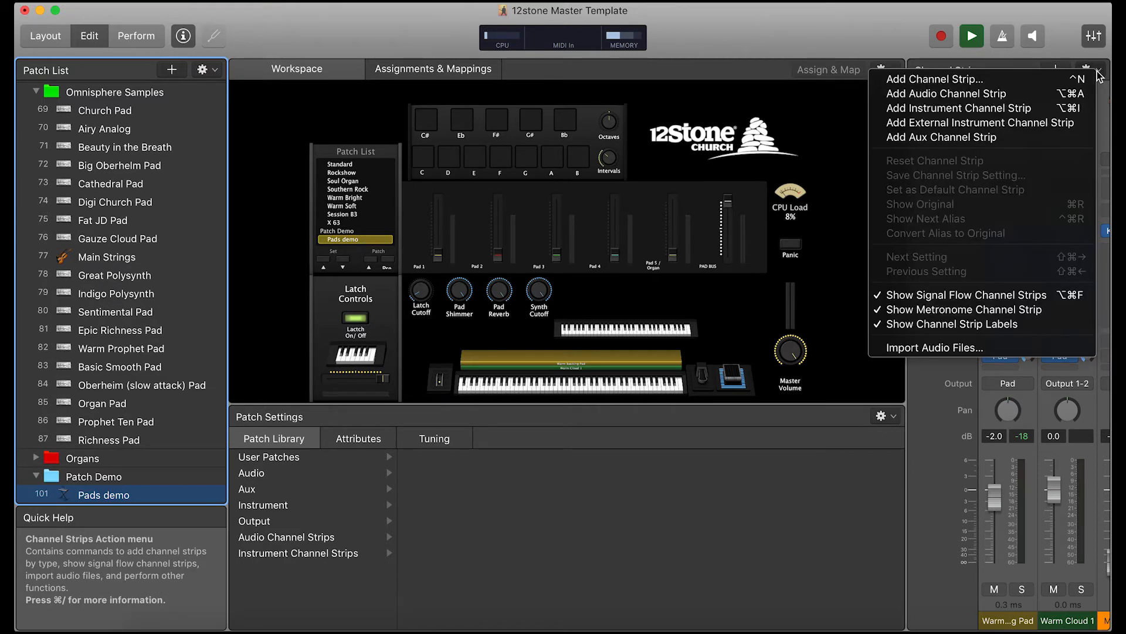
pyautogui.click(1017, 109)
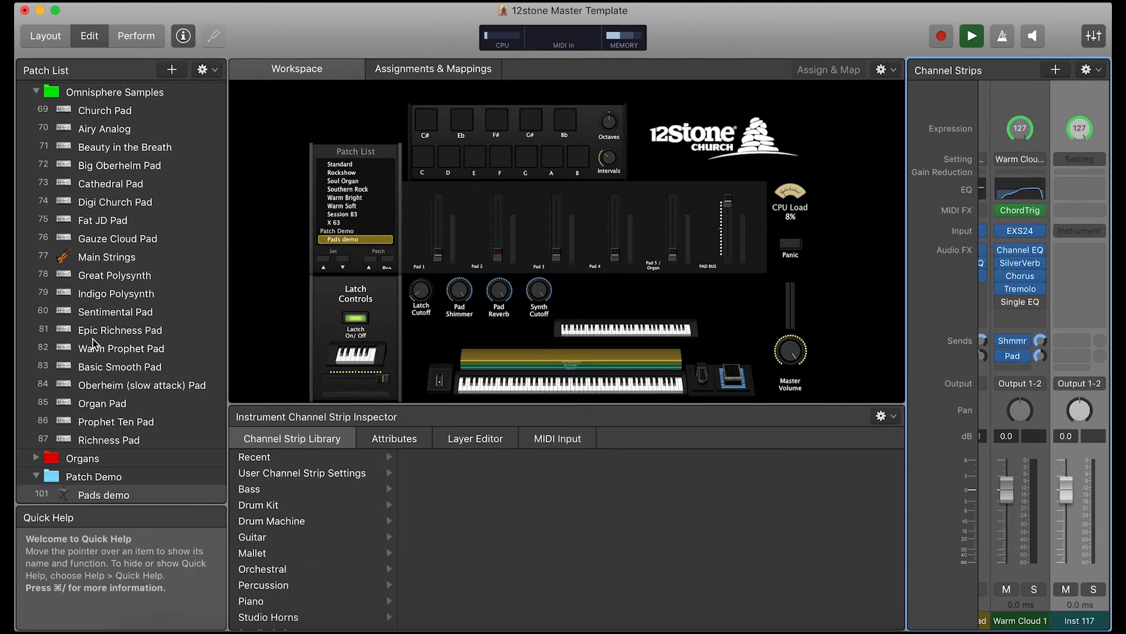
# Select the Church Pad patch in the Omnisphere Samples set and copy its channel strip setting.
pyautogui.scroll(9, 92, 342)
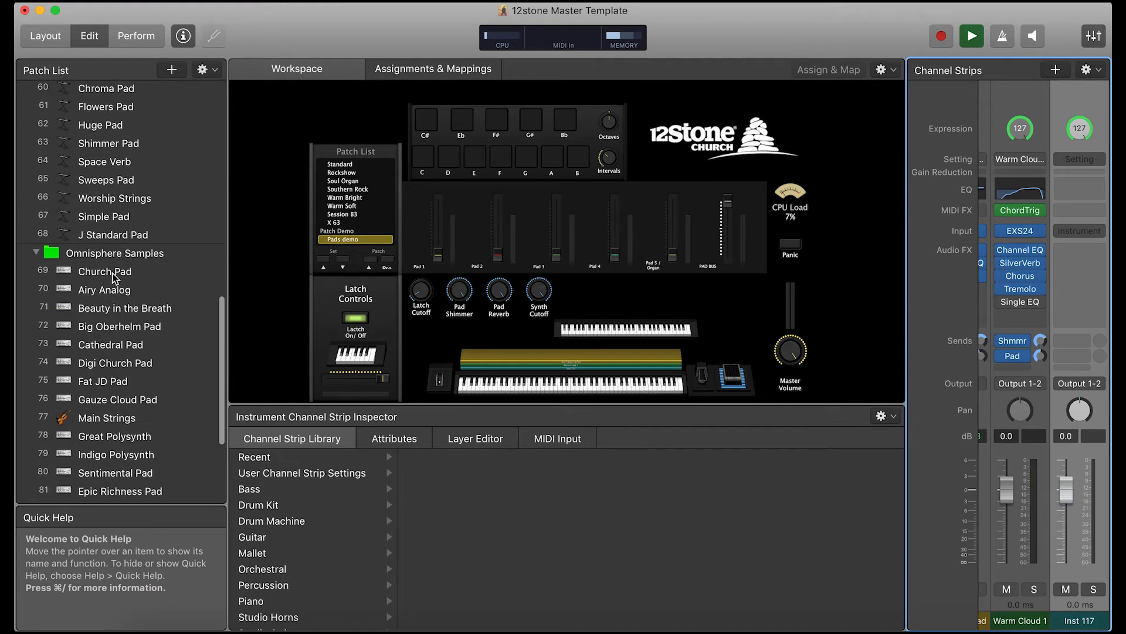
pyautogui.click(114, 273)
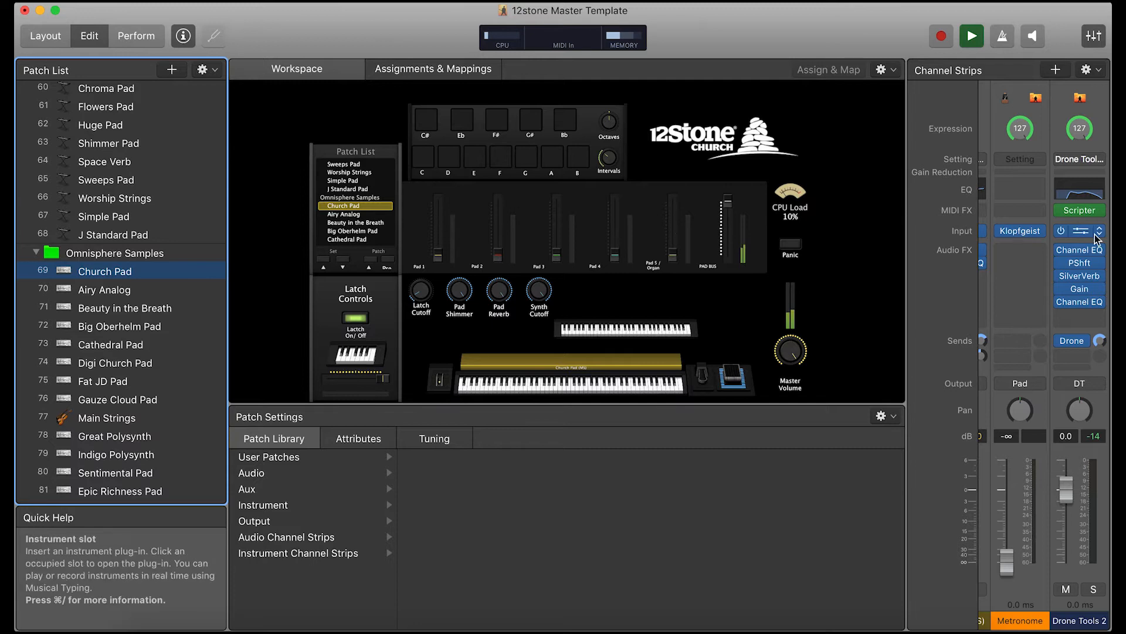
pyautogui.hscroll(-3, 1085, 235)
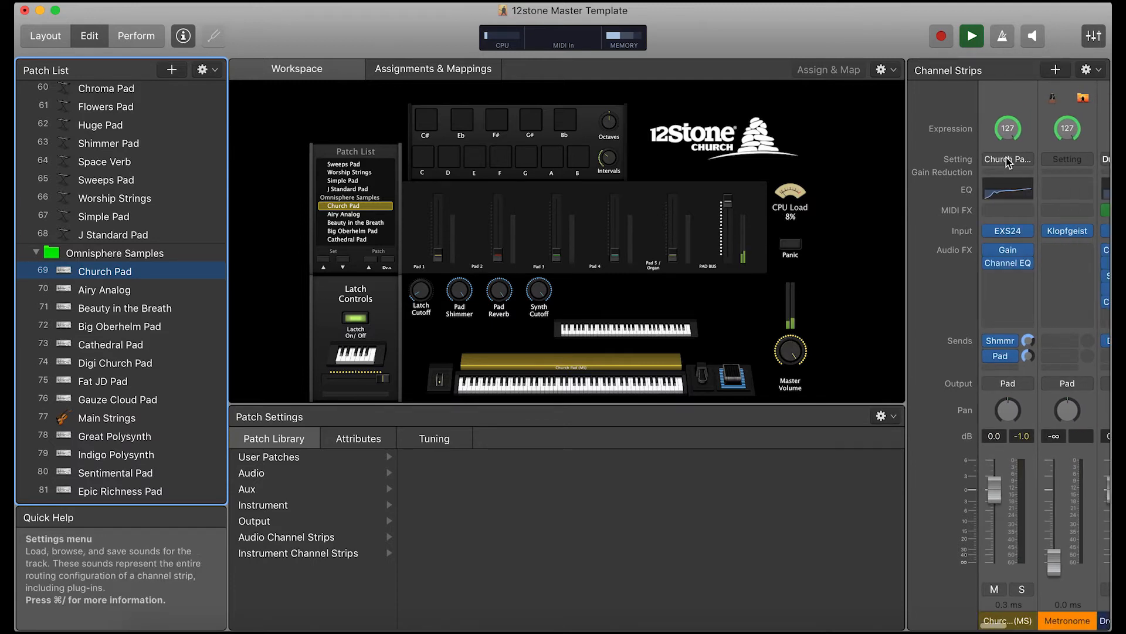
pyautogui.click(1007, 160)
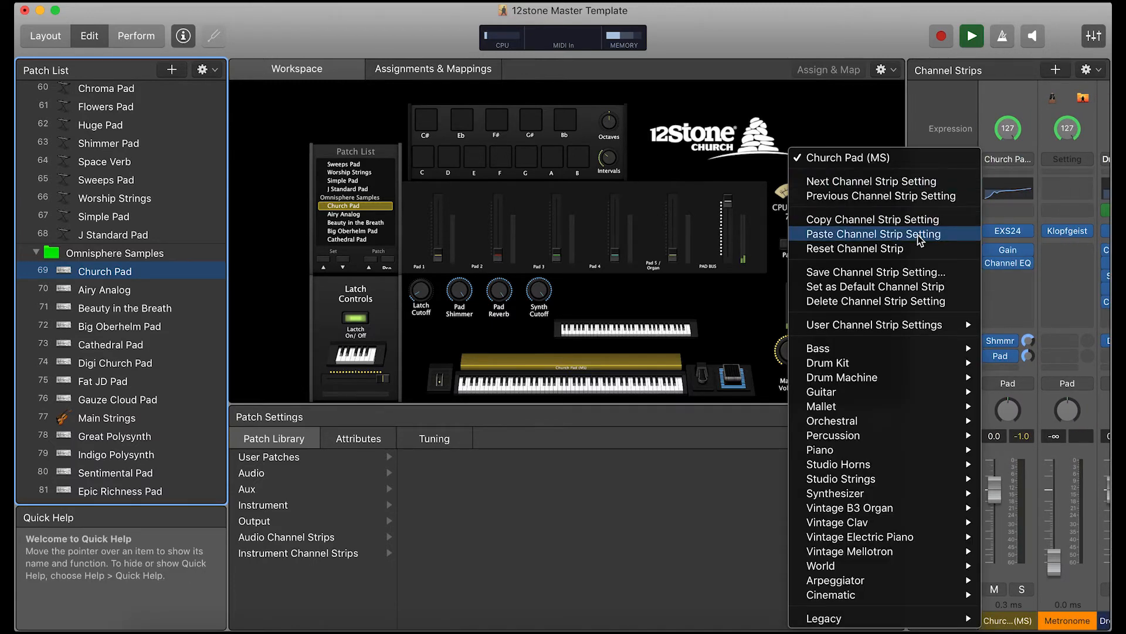
pyautogui.click(909, 223)
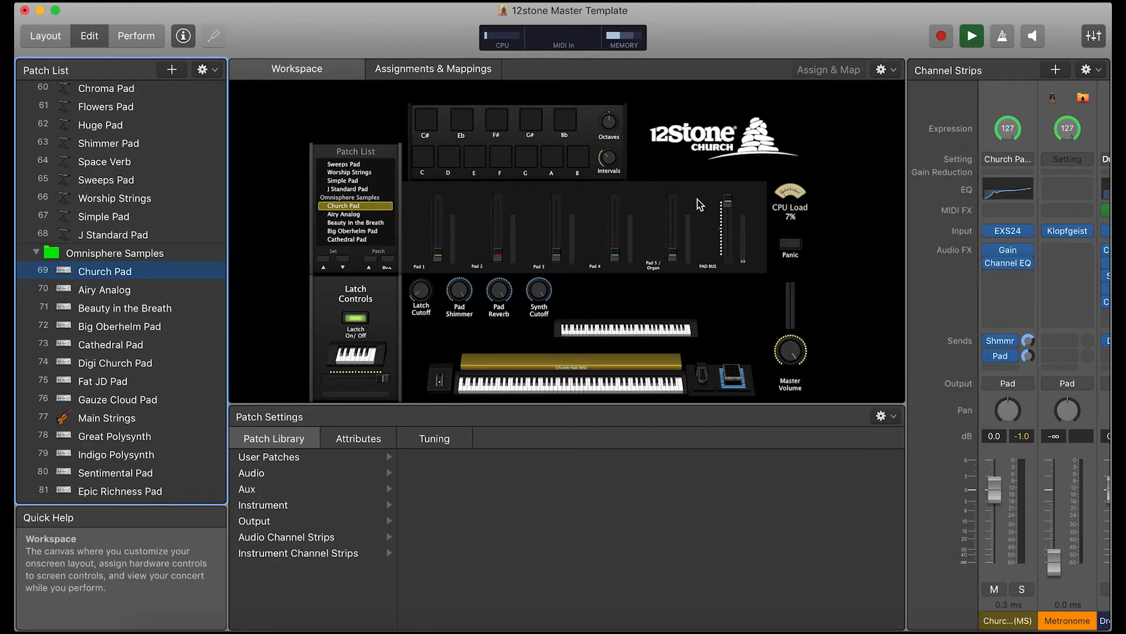
# Paste the copied Church Pad channel strip setting onto the empty third instrument strip of the Pads demo patch.
pyautogui.scroll(-5, 130, 446)
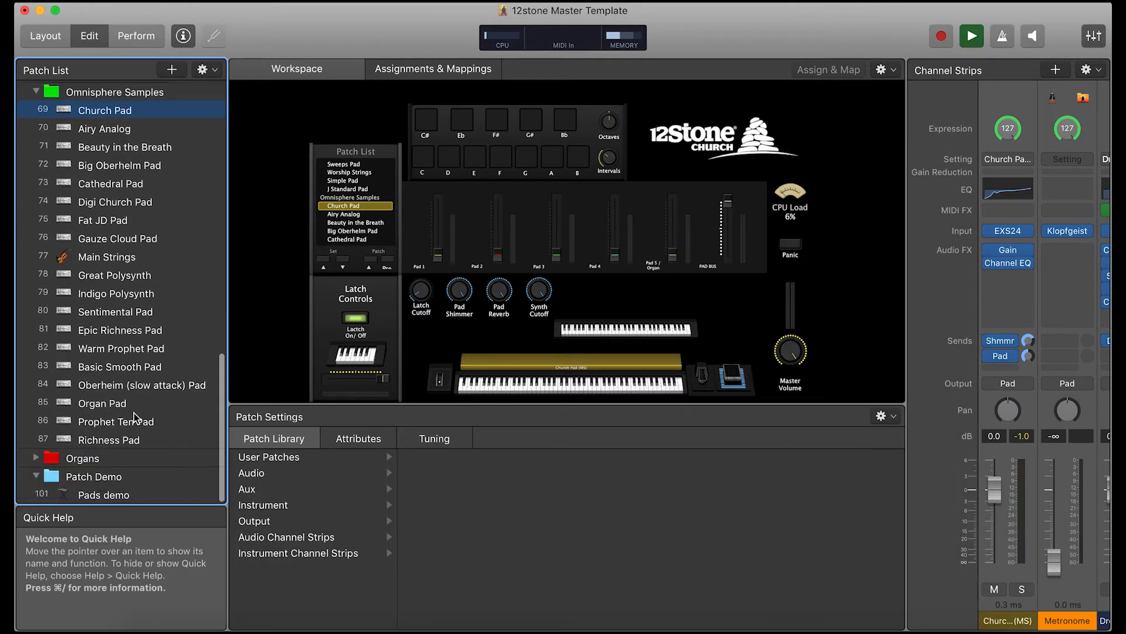
pyautogui.click(114, 494)
pyautogui.hscroll(2, 1048, 210)
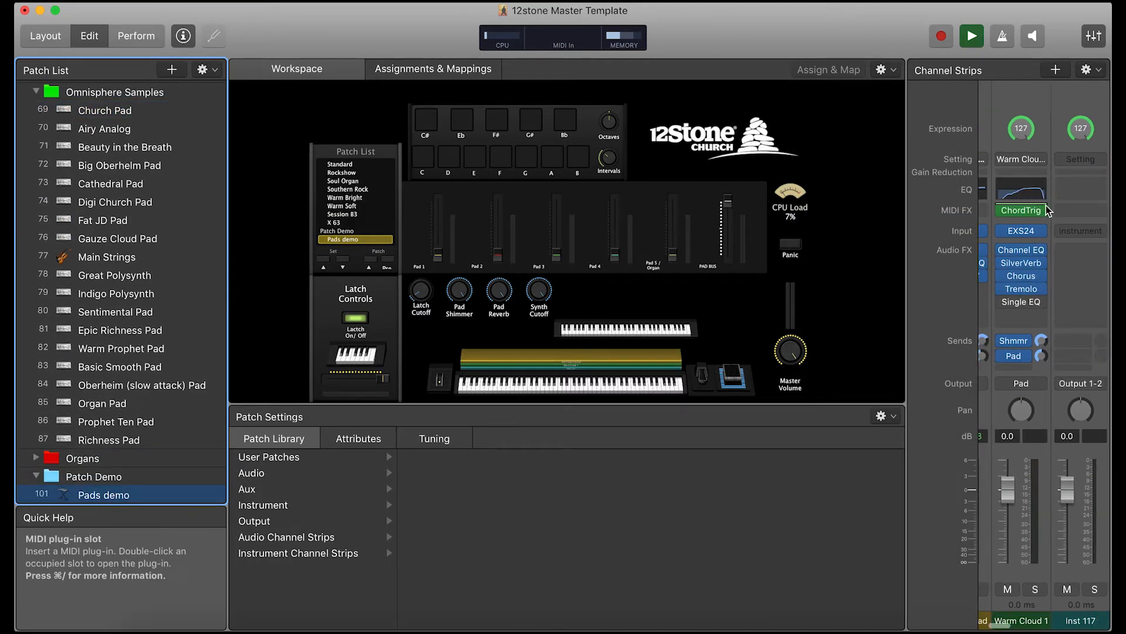
pyautogui.click(1082, 156)
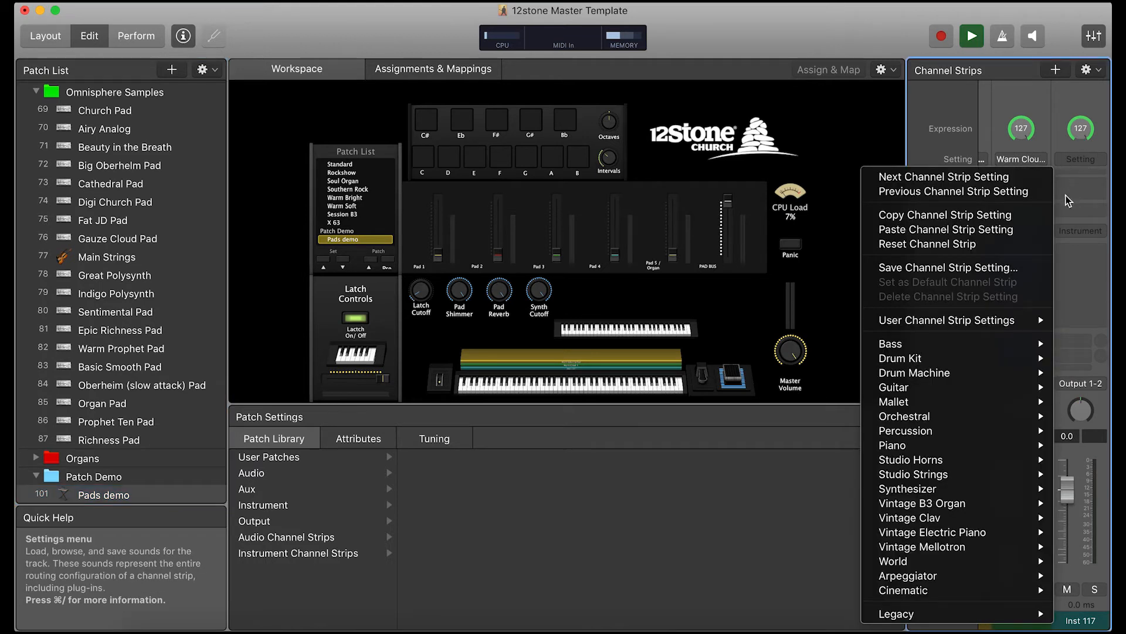
pyautogui.click(1016, 234)
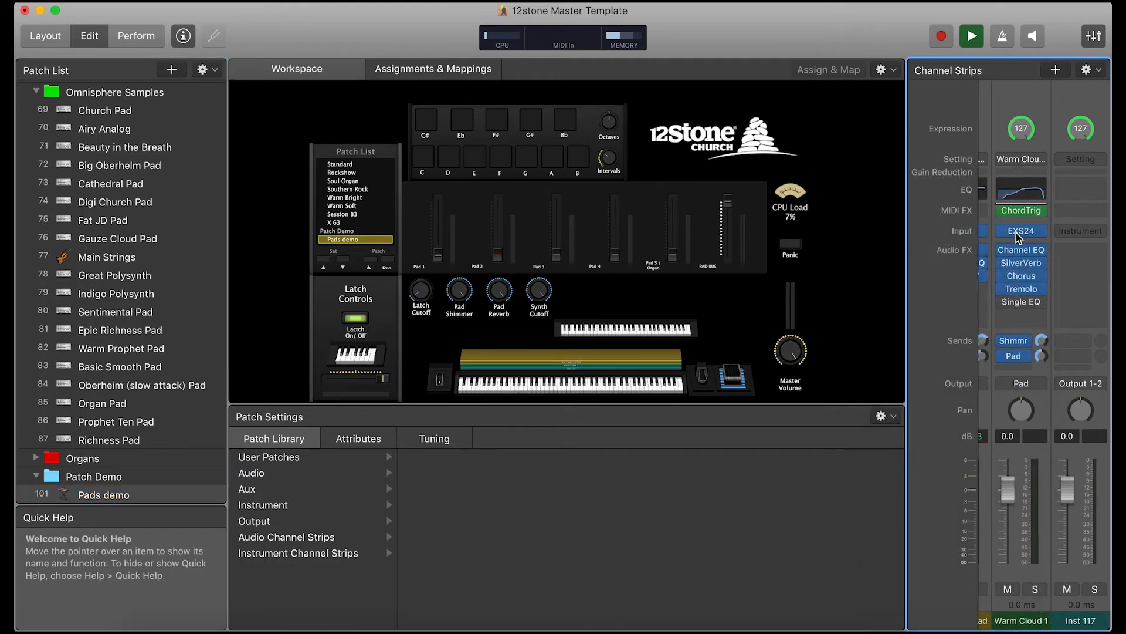
# Route the output of the Church Pad (MS) strip in the Pads demo patch to Bus 10 → Pad Bus.
pyautogui.hscroll(-2, 1037, 455)
pyautogui.hscroll(-1, 1037, 455)
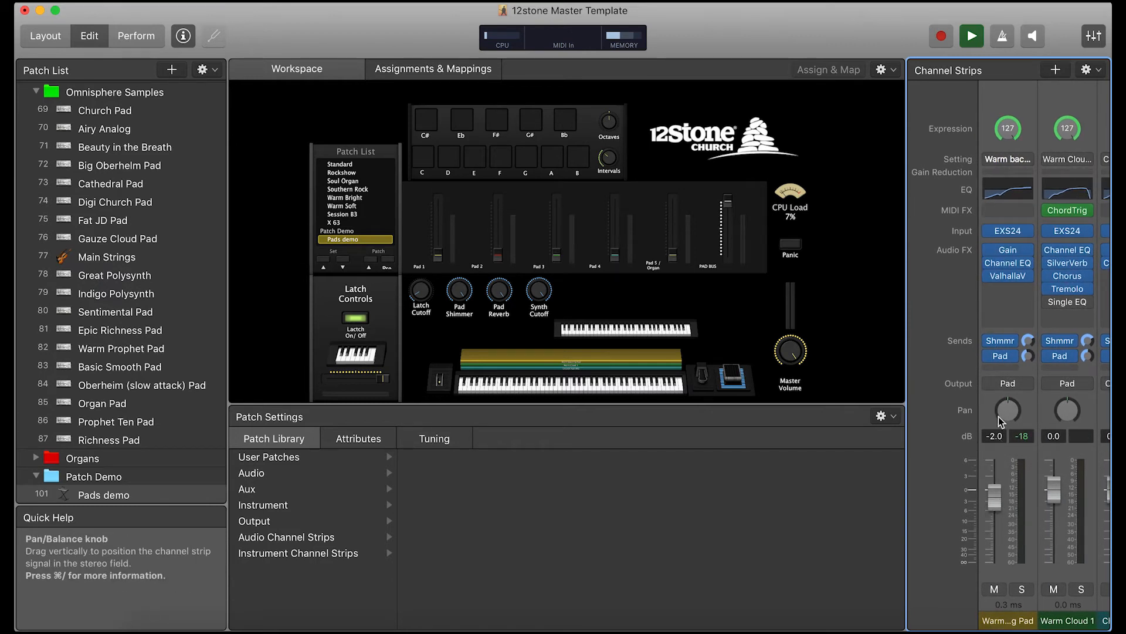
pyautogui.hscroll(2, 992, 423)
pyautogui.hscroll(2, 987, 430)
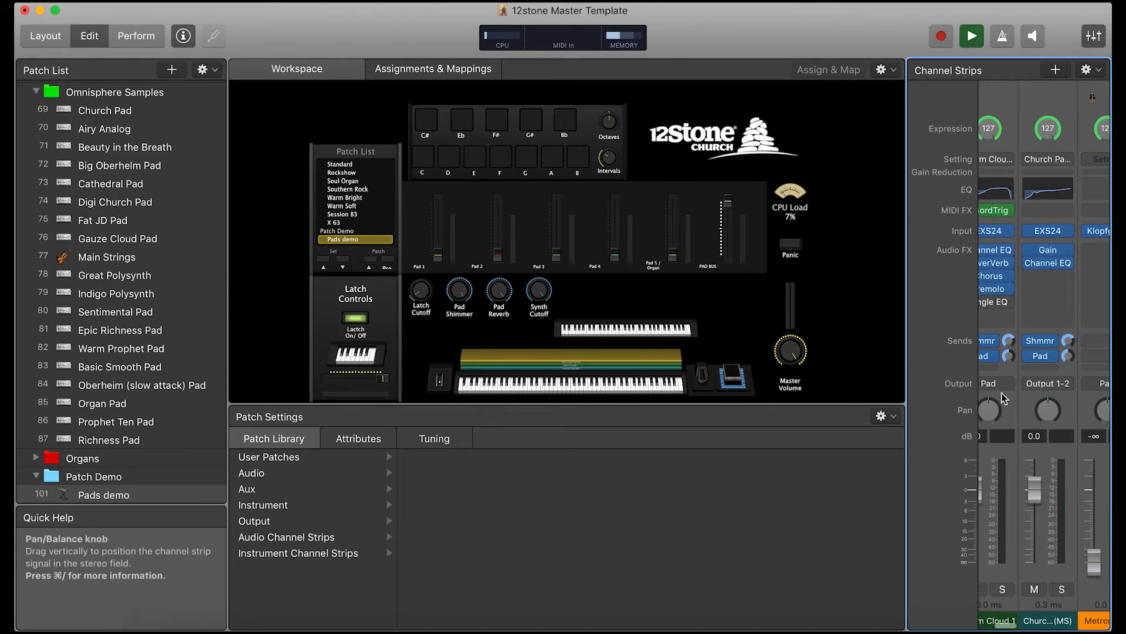
pyautogui.click(1031, 389)
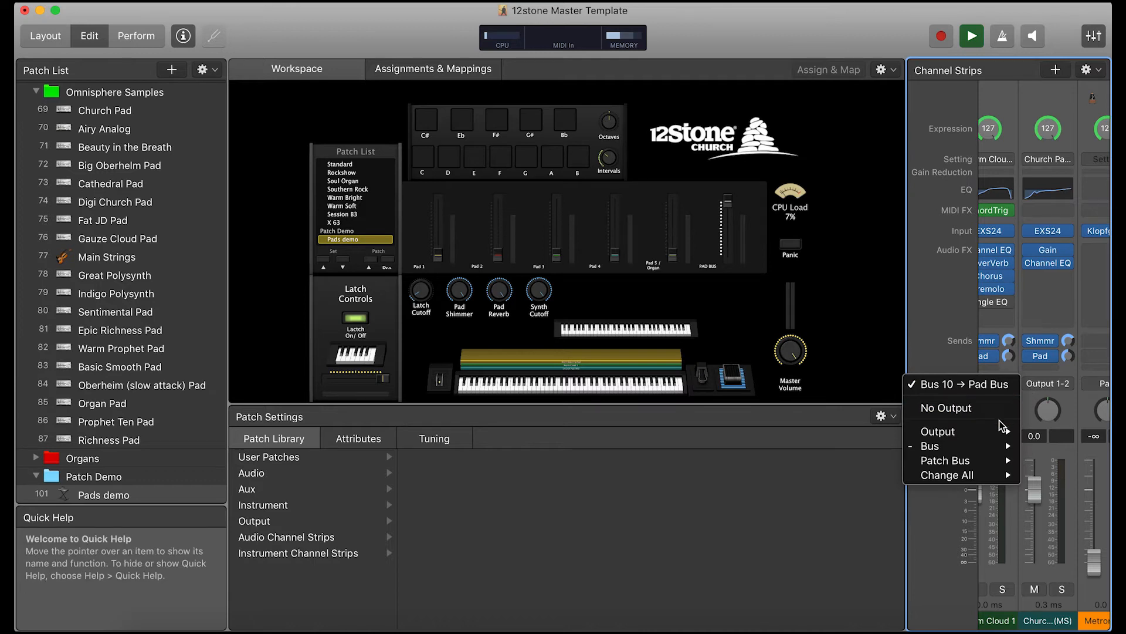
pyautogui.moveTo(991, 466)
pyautogui.moveTo(985, 447)
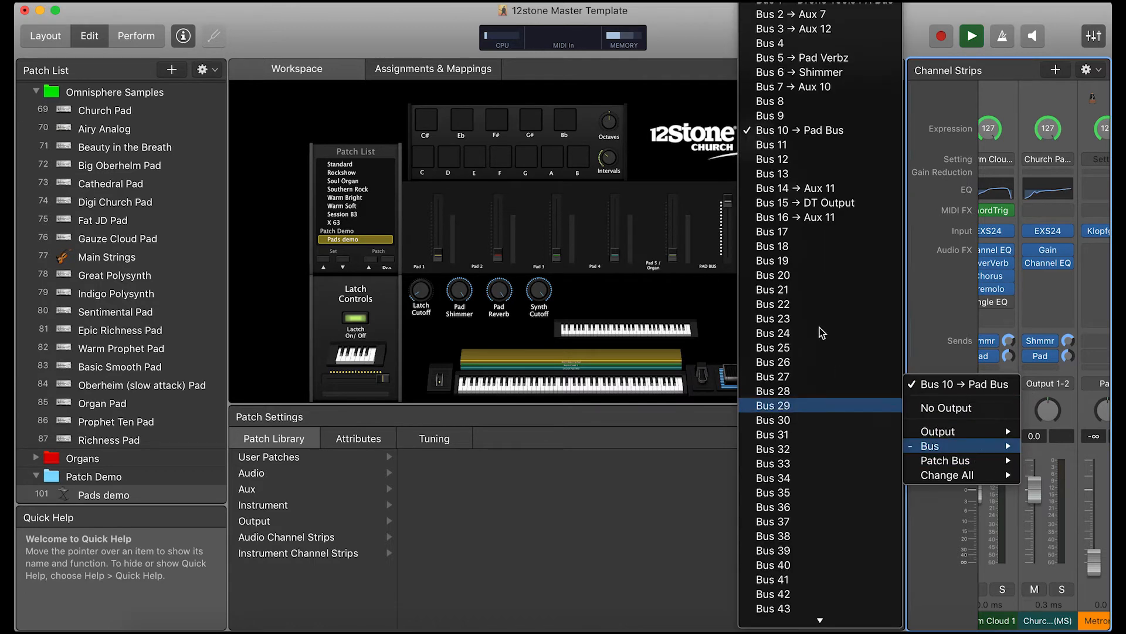
pyautogui.click(818, 132)
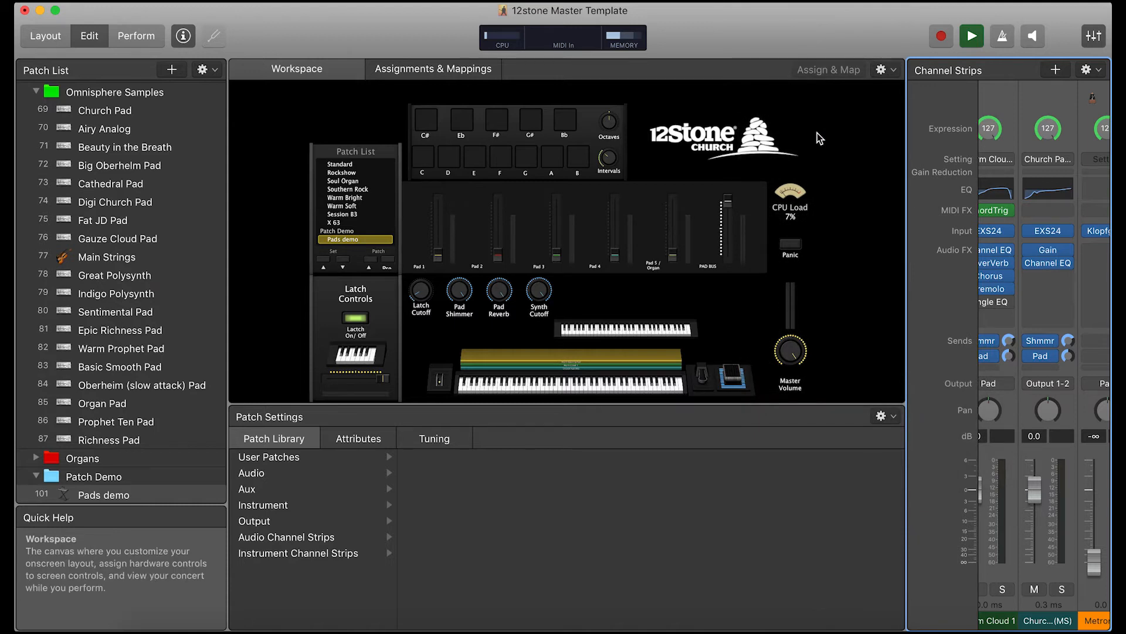
pyautogui.click(1004, 109)
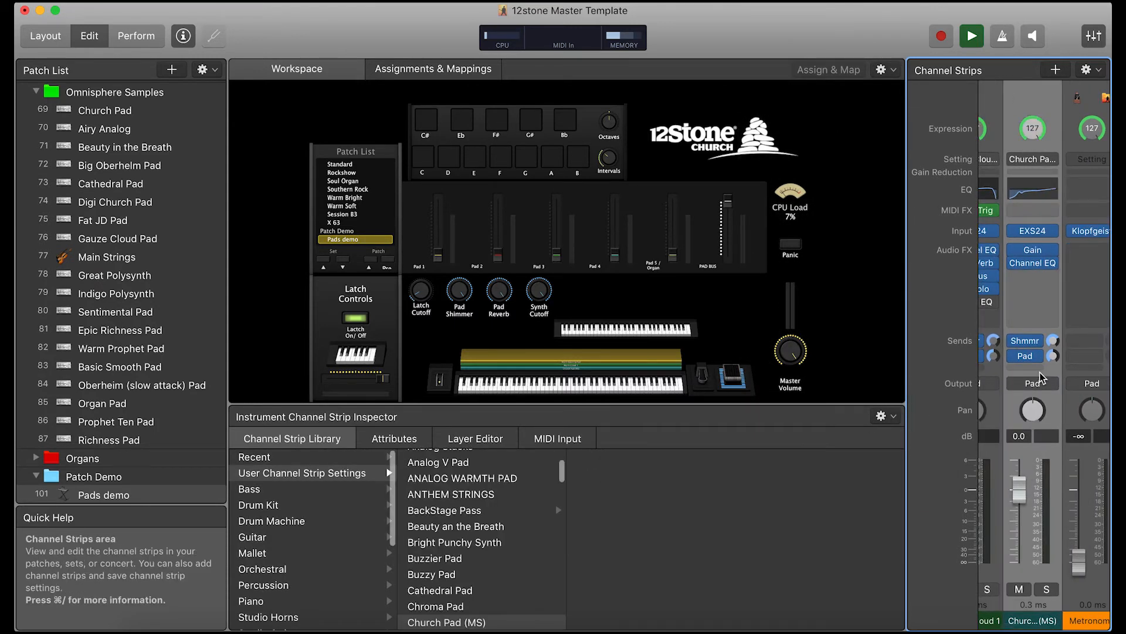
pyautogui.hscroll(-3, 999, 337)
pyautogui.hscroll(3, 1001, 340)
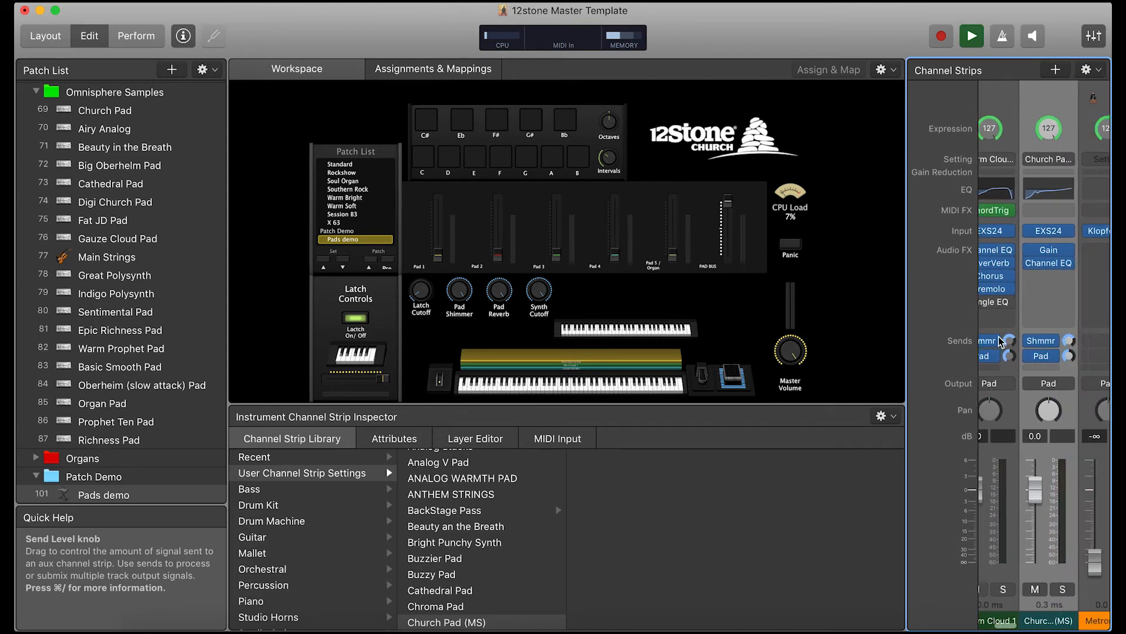
pyautogui.hscroll(-2, 1000, 340)
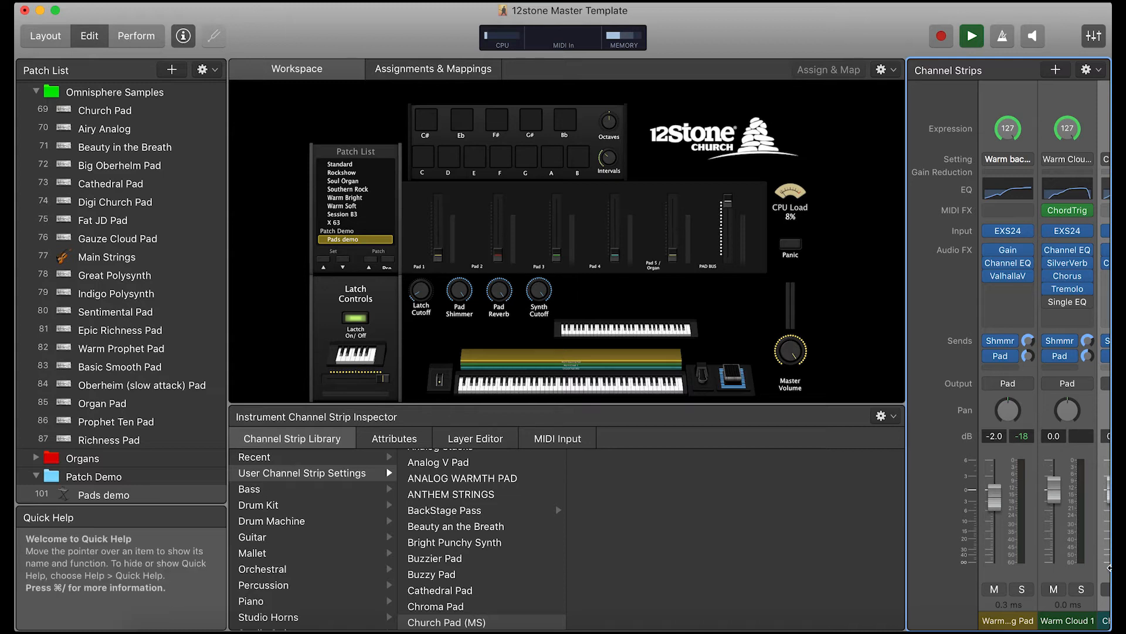
pyautogui.hscroll(3, 1009, 569)
pyautogui.hscroll(-3, 1010, 570)
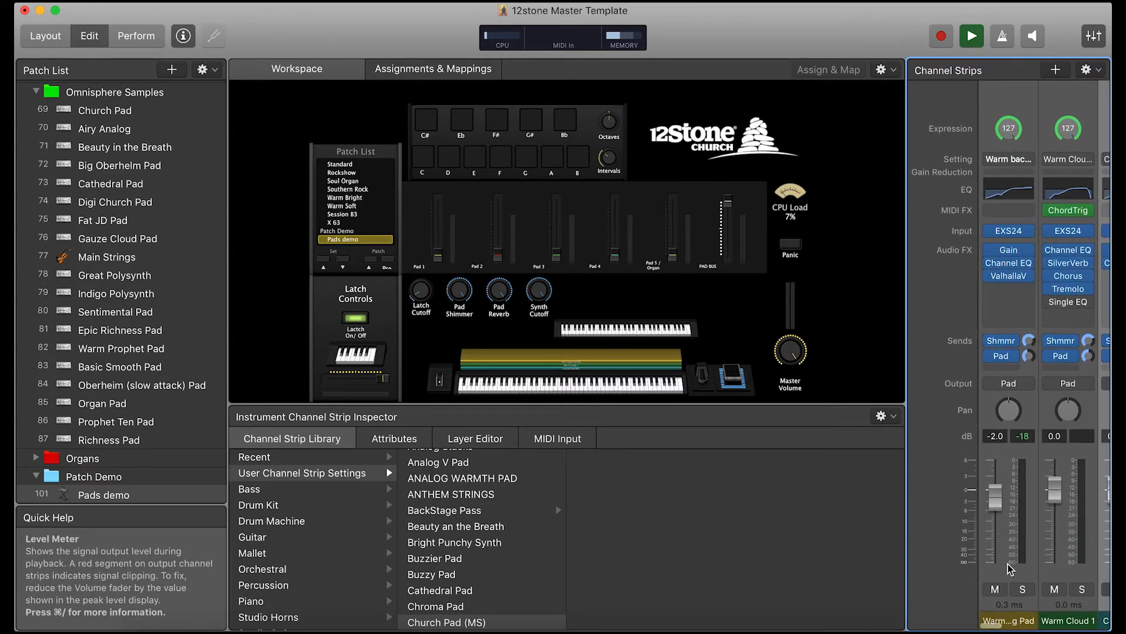
pyautogui.hscroll(1, 1011, 575)
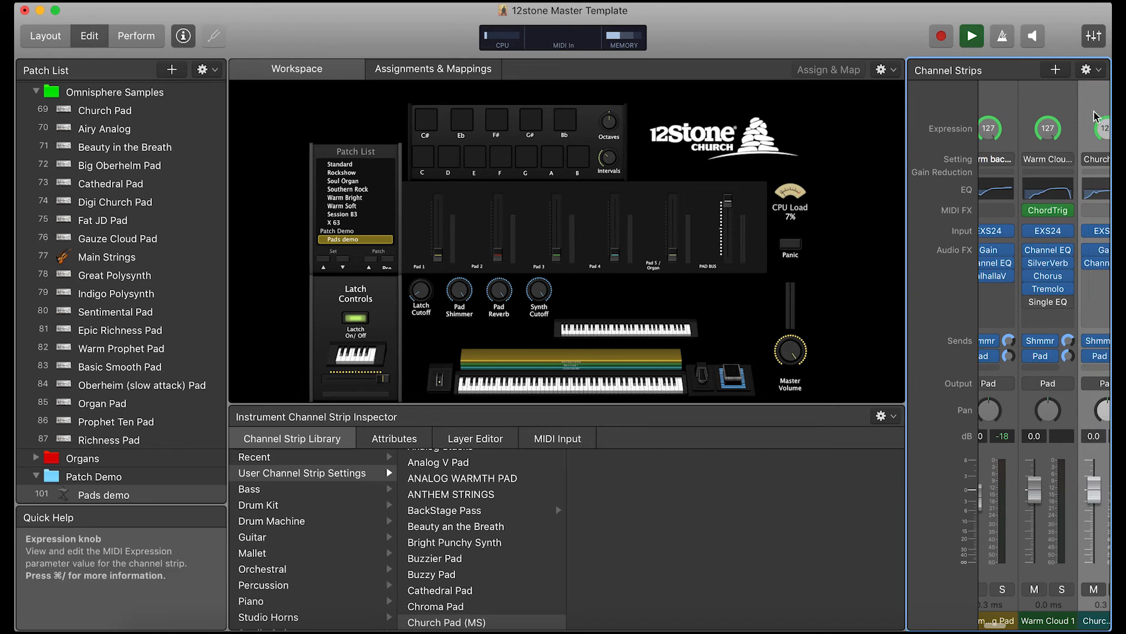
# Map the Pad 1 fader in the workspace to the Volume parameter of the Warm backing Pad strip.
pyautogui.click(437, 258)
pyautogui.click(493, 253)
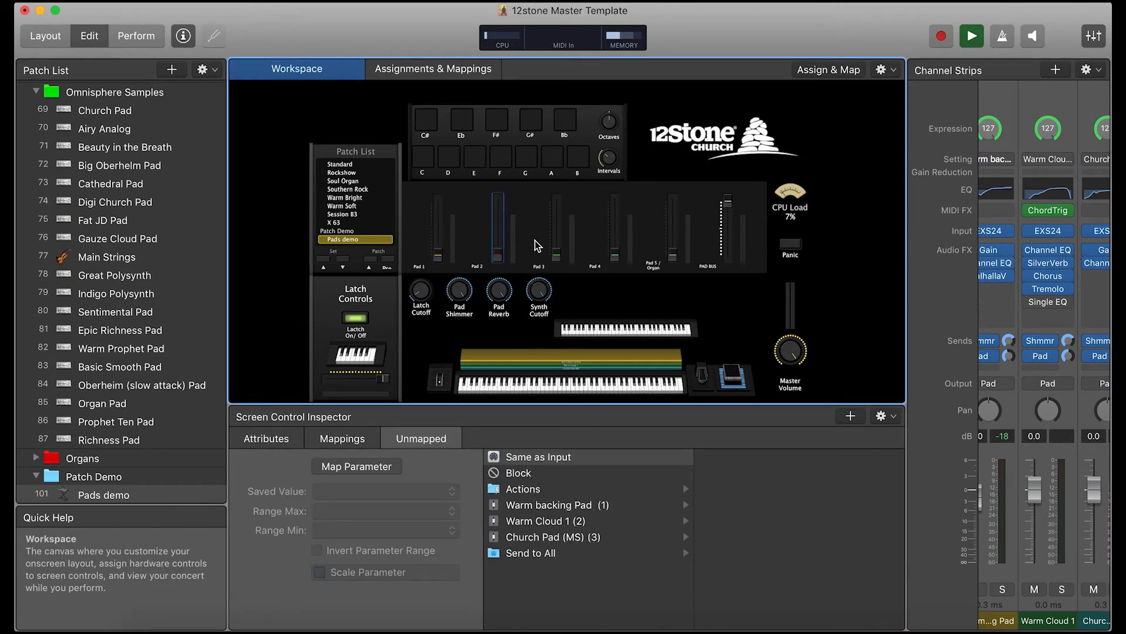
pyautogui.click(558, 241)
pyautogui.click(439, 247)
pyautogui.hscroll(-2, 1008, 461)
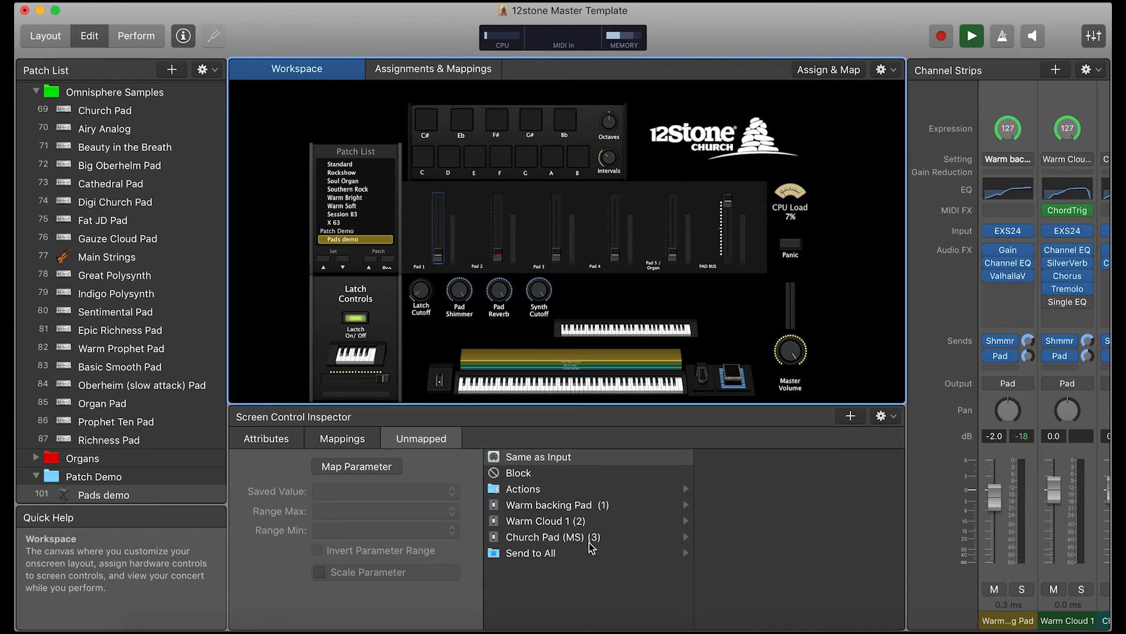
pyautogui.click(588, 506)
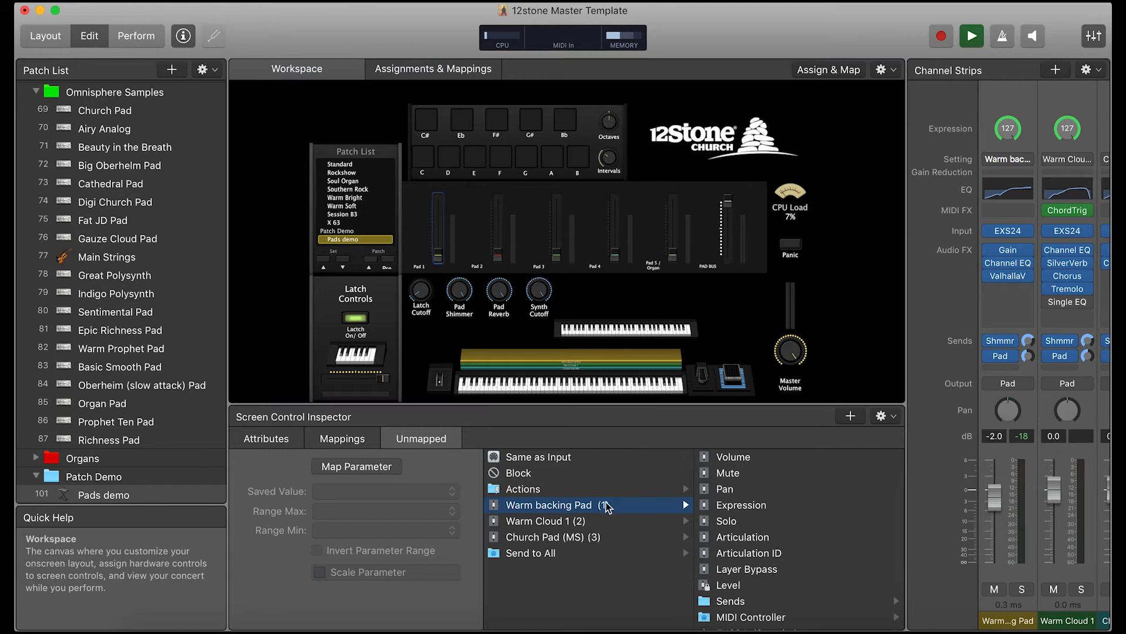
pyautogui.click(735, 458)
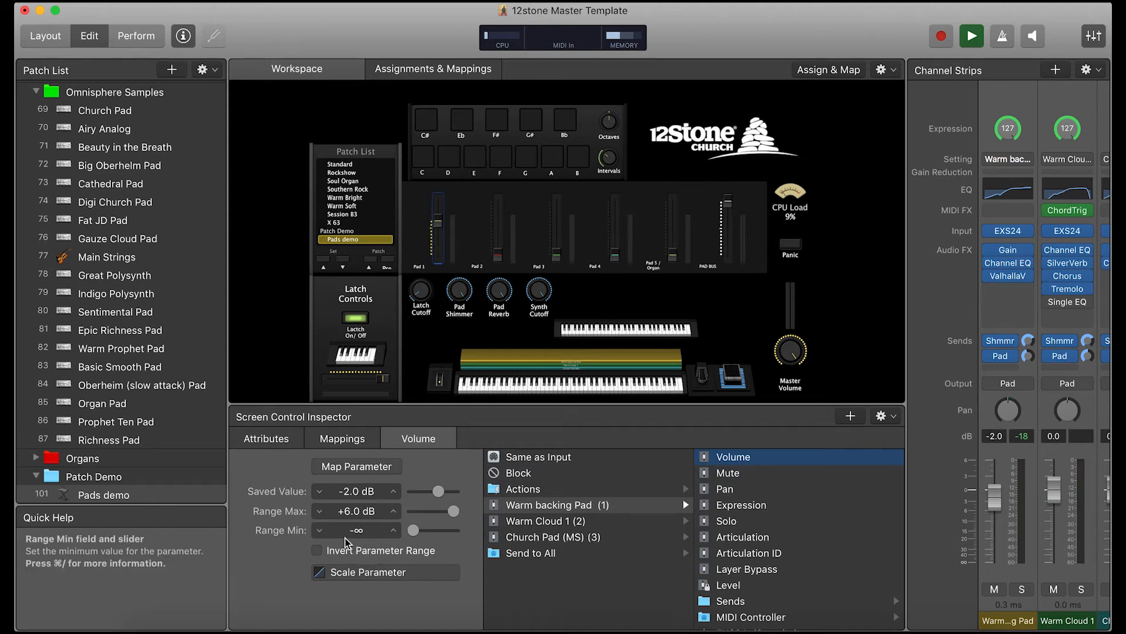
# Set both the saved value and the range maximum of the Pad 1 fader's Volume mapping to 0 dB.
pyautogui.click(352, 495)
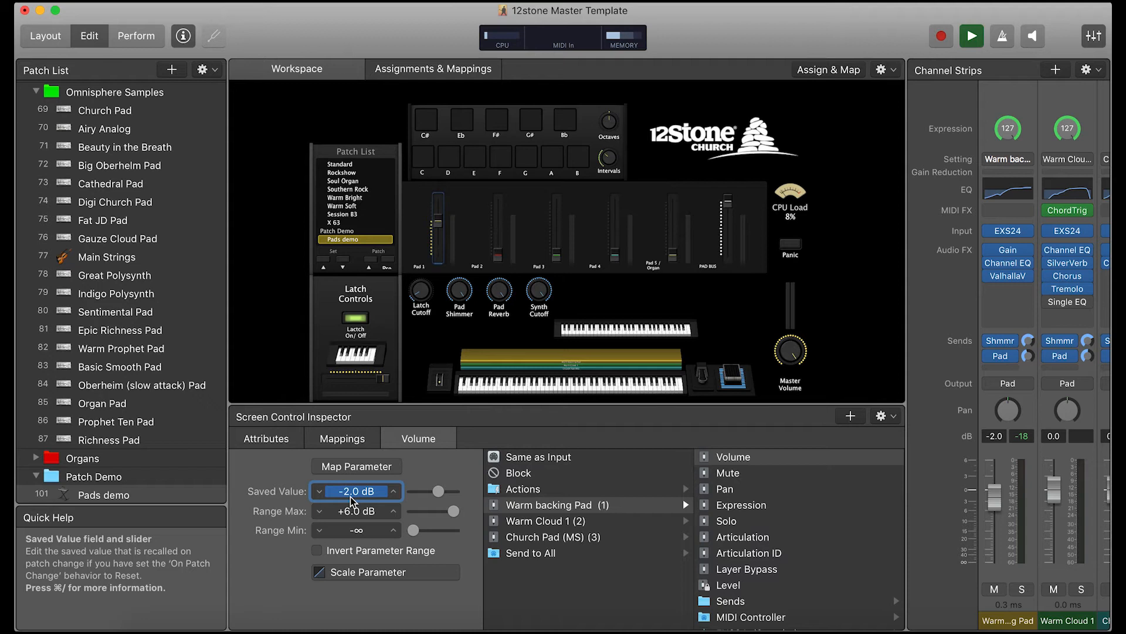
pyautogui.write('0')
pyautogui.press('Return')
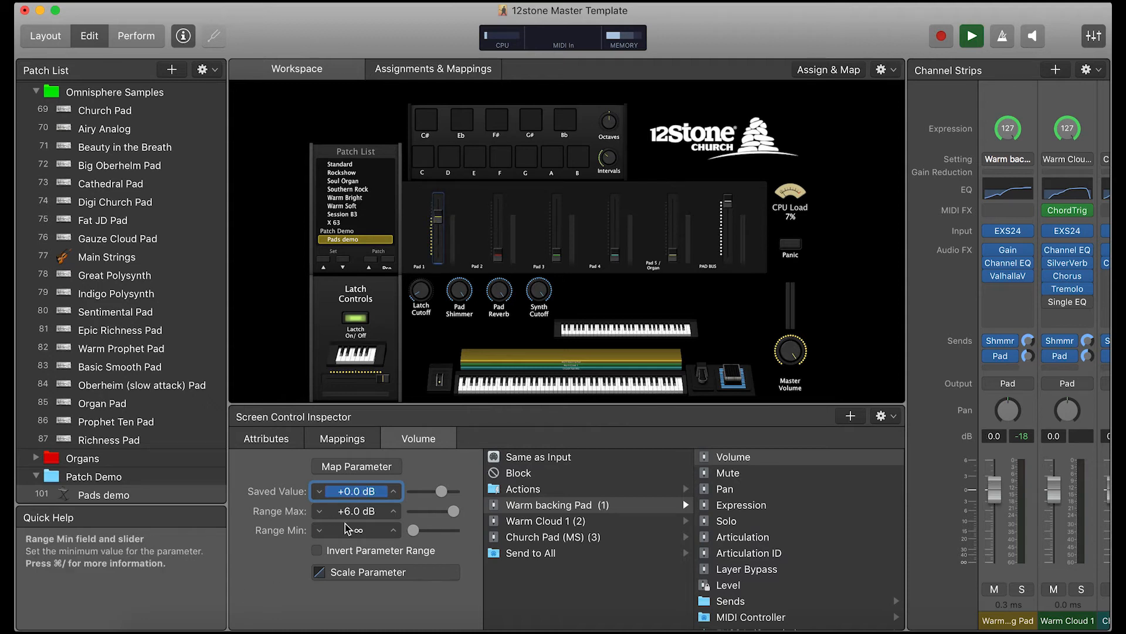
pyautogui.click(352, 513)
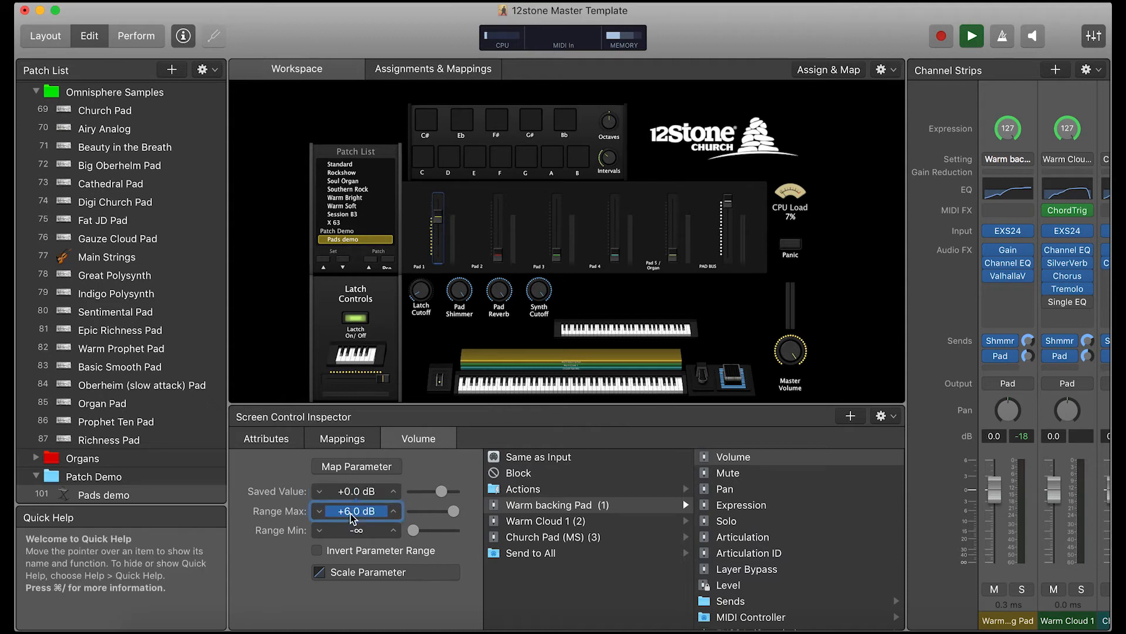
pyautogui.write('0')
pyautogui.press('Return')
# Map the Pad 2 fader in the workspace to the Volume parameter of the Warm Cloud 1 strip.
pyautogui.click(498, 235)
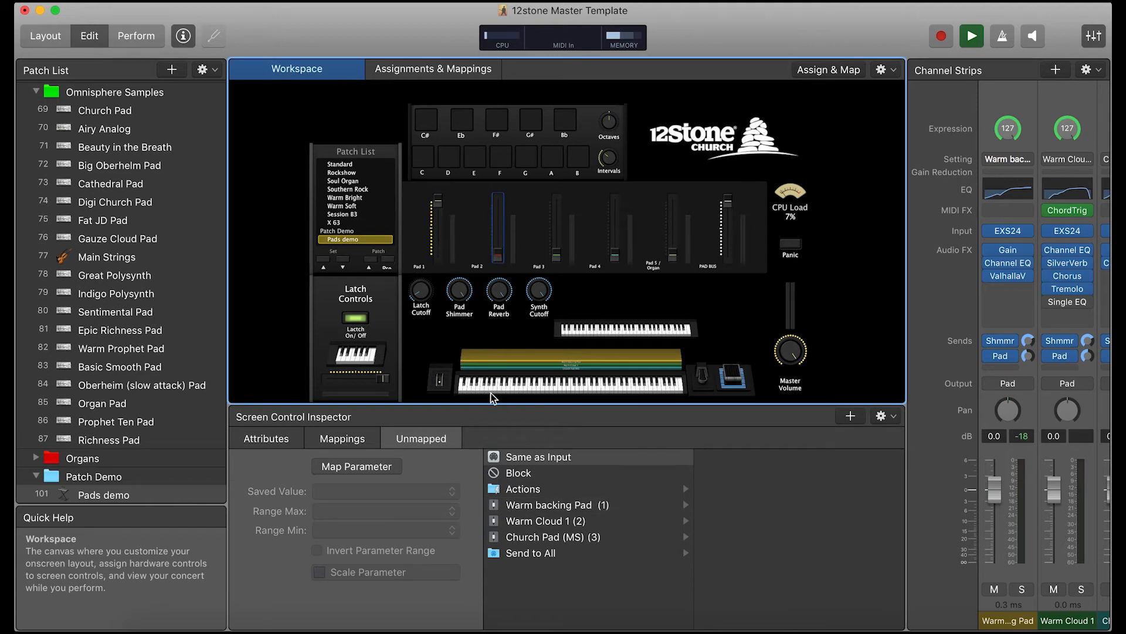
pyautogui.click(567, 524)
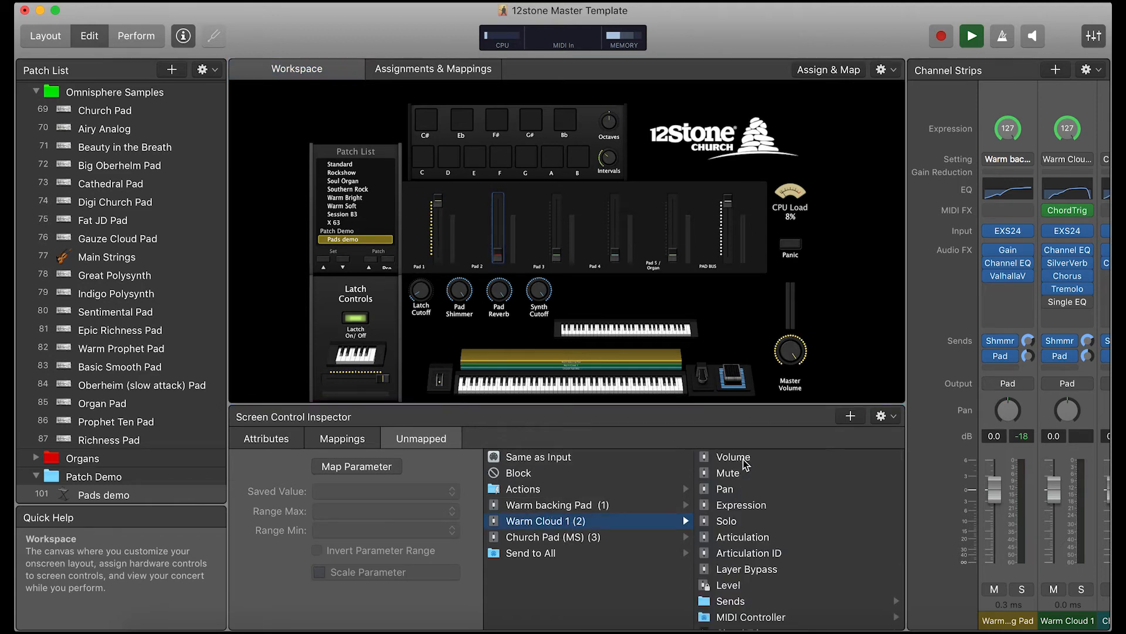
pyautogui.click(733, 457)
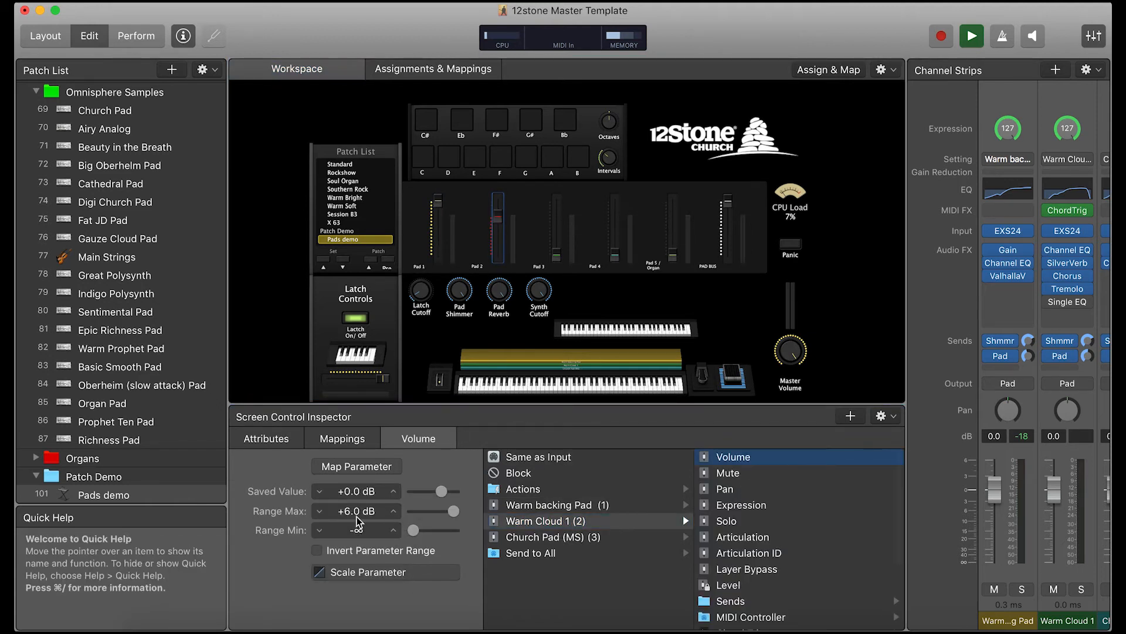
# Set the range maximum of the Pad 2 fader's Volume mapping to 0 dB.
pyautogui.click(356, 516)
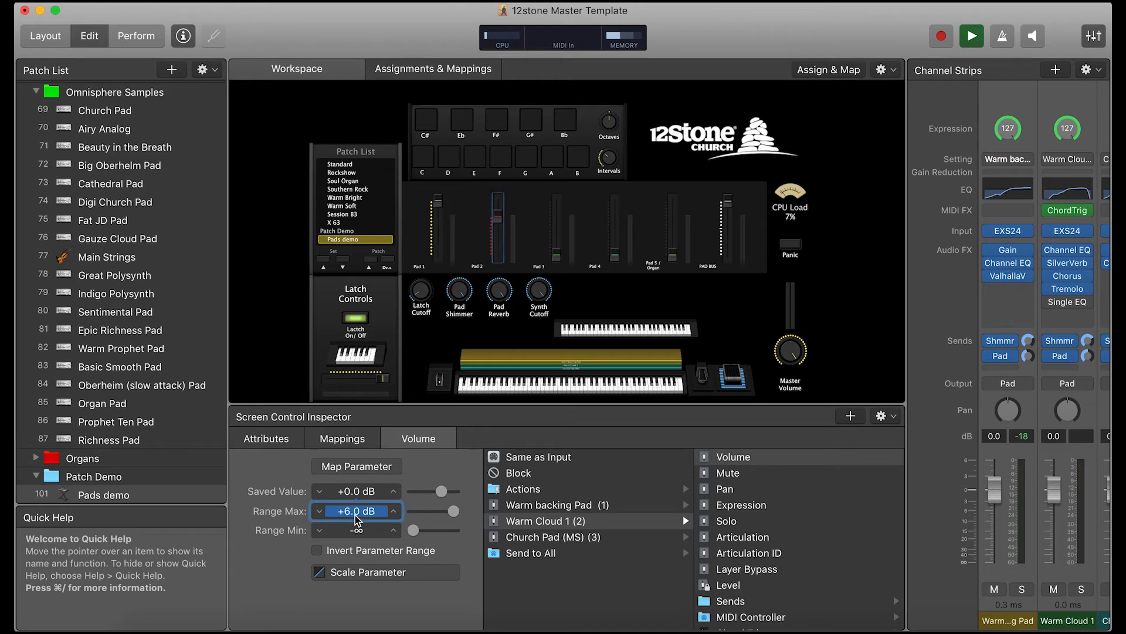
pyautogui.write('0')
pyautogui.press('Return')
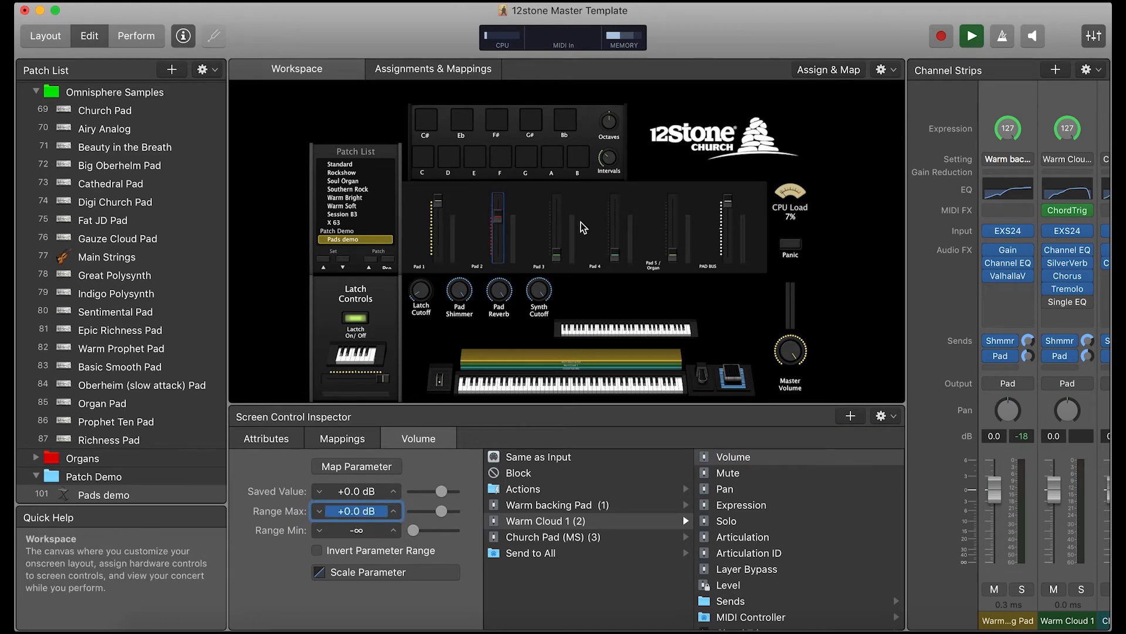
# Map the Pad 3 fader to the Volume of the Church Pad (MS) strip and set its range maximum to 0 dB.
pyautogui.click(557, 231)
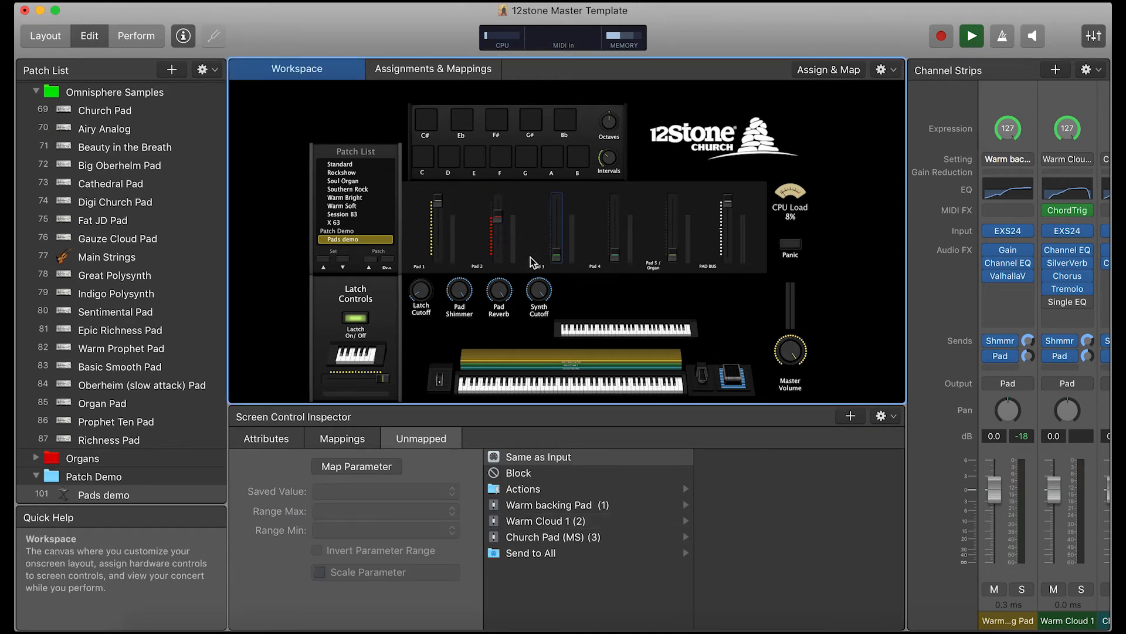
pyautogui.click(550, 538)
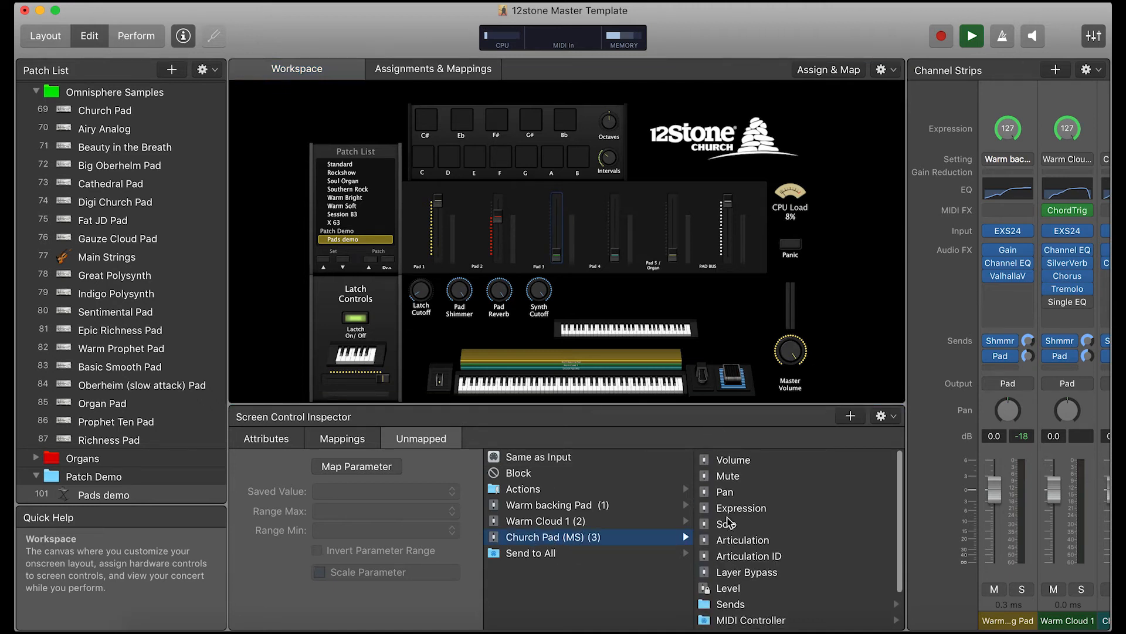
pyautogui.click(738, 461)
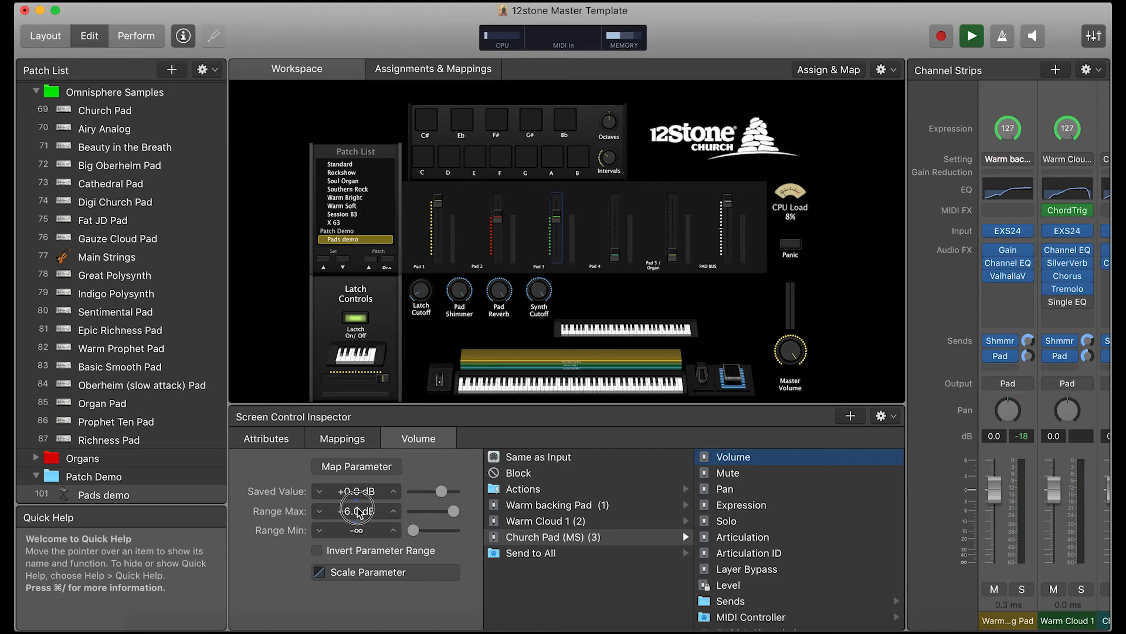
pyautogui.doubleClick(357, 511)
pyautogui.write('0')
pyautogui.press('Return')
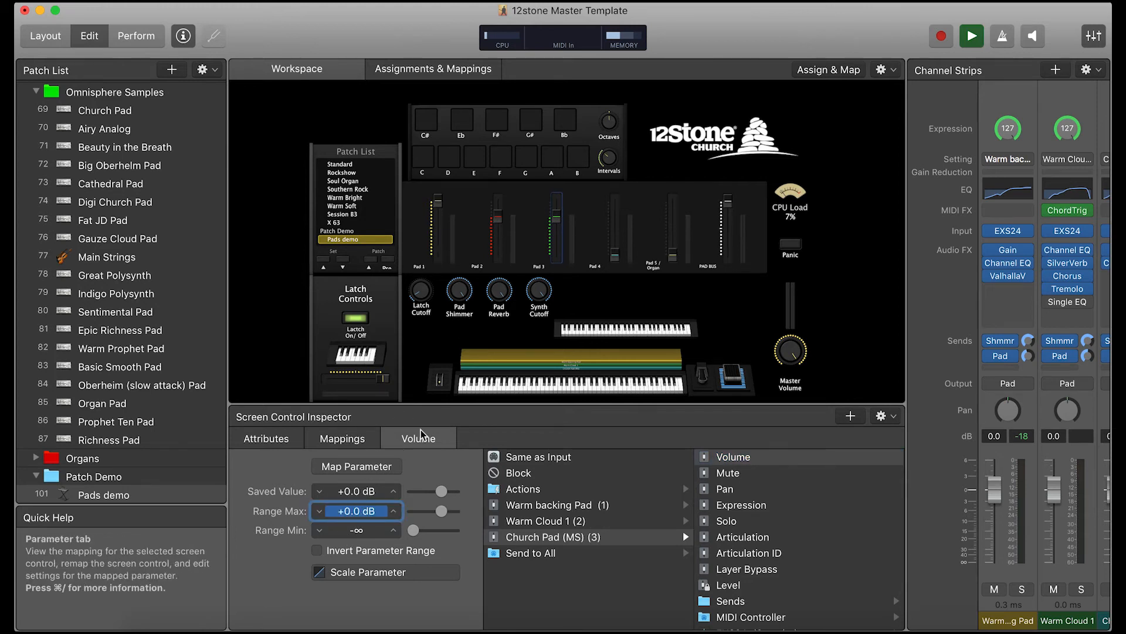
# Widen the Channel Strips area to fit all three pad strips of the Pads demo patch.
pyautogui.hscroll(1, 1088, 276)
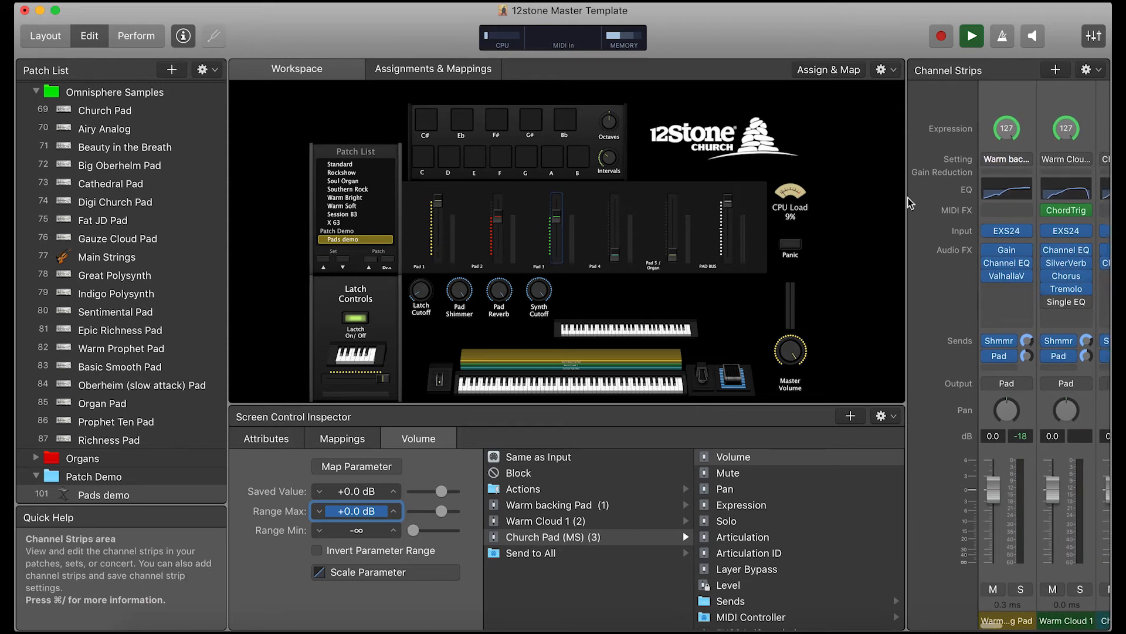
pyautogui.moveTo(906, 206); pyautogui.dragTo(856, 210)
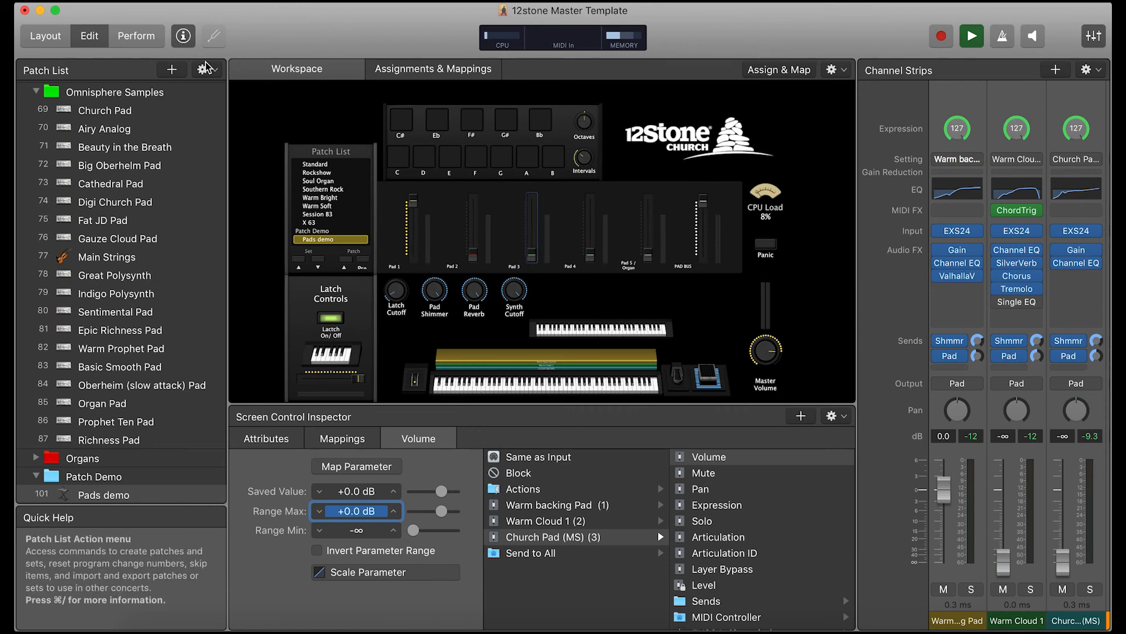
# Create a new patch after Pads demo with one software instrument channel strip, and add a second instrument channel strip to it.
pyautogui.click(134, 495)
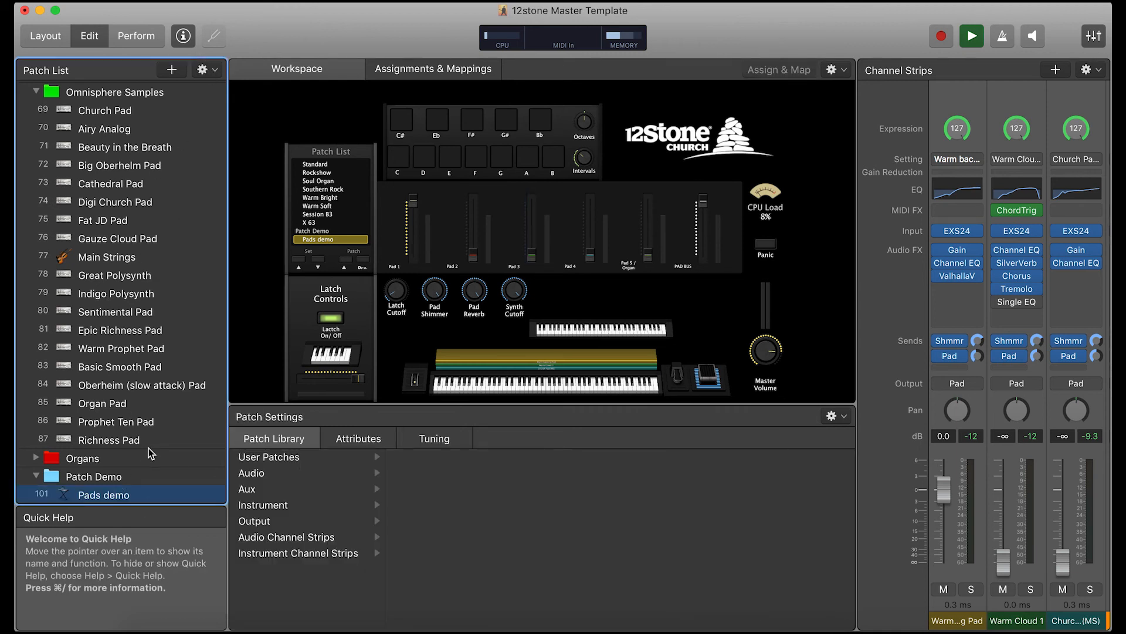
pyautogui.click(207, 70)
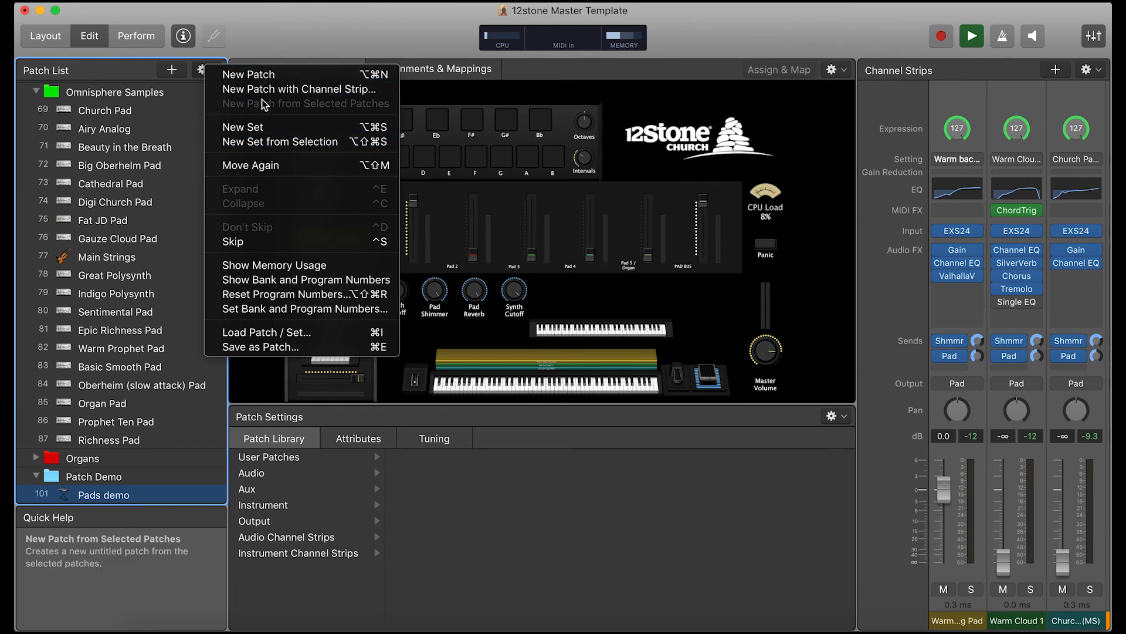
pyautogui.click(293, 88)
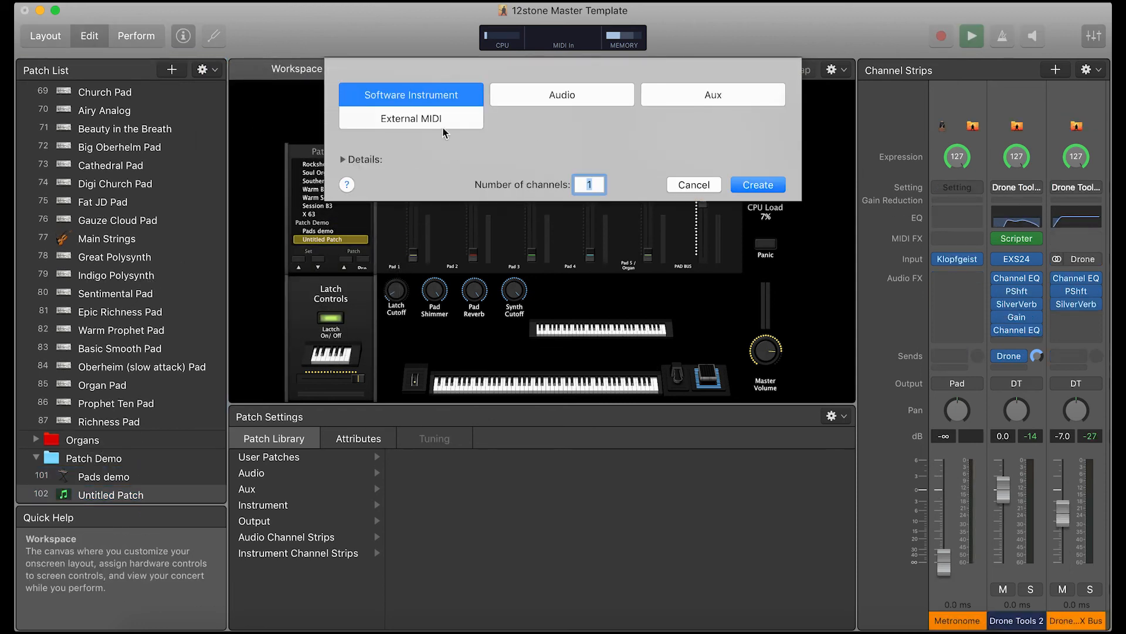
pyautogui.click(759, 187)
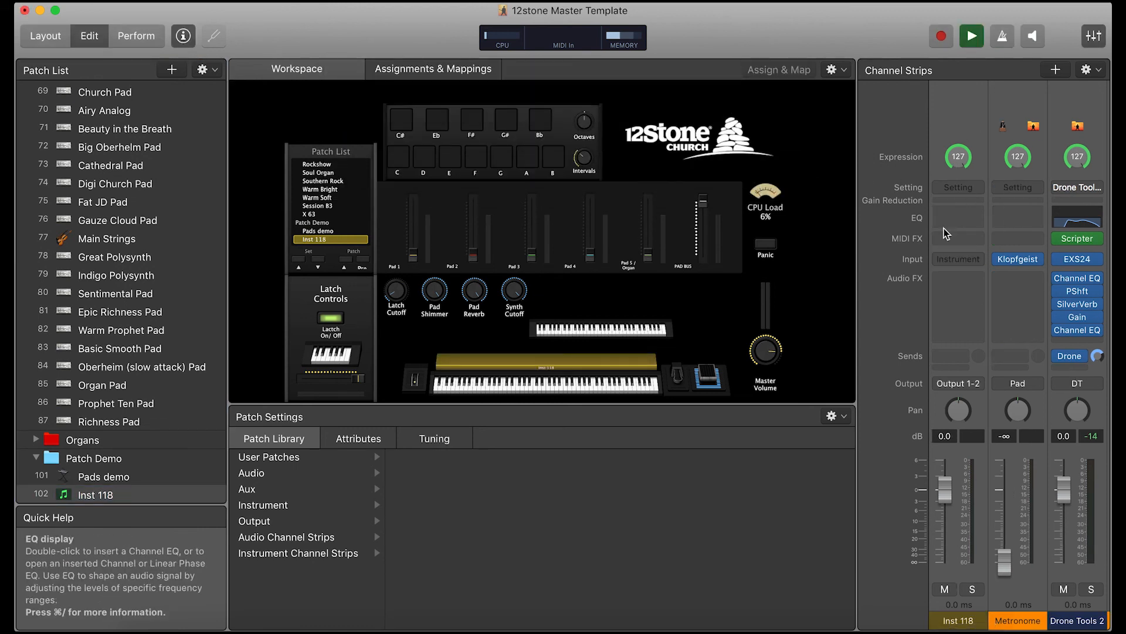
pyautogui.click(1091, 69)
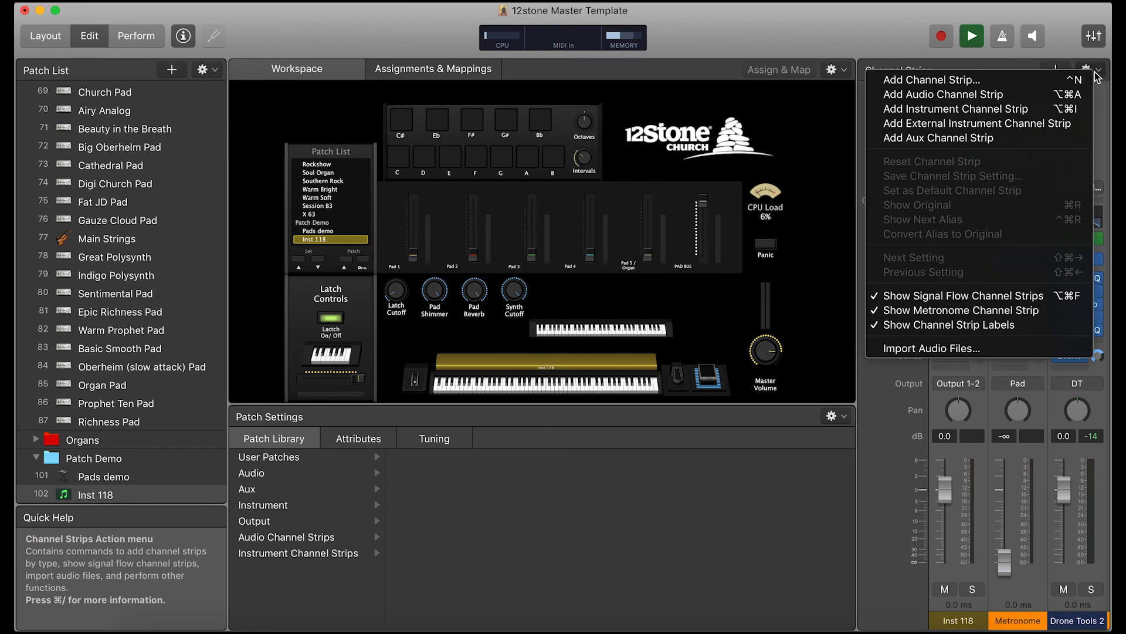
pyautogui.click(1003, 109)
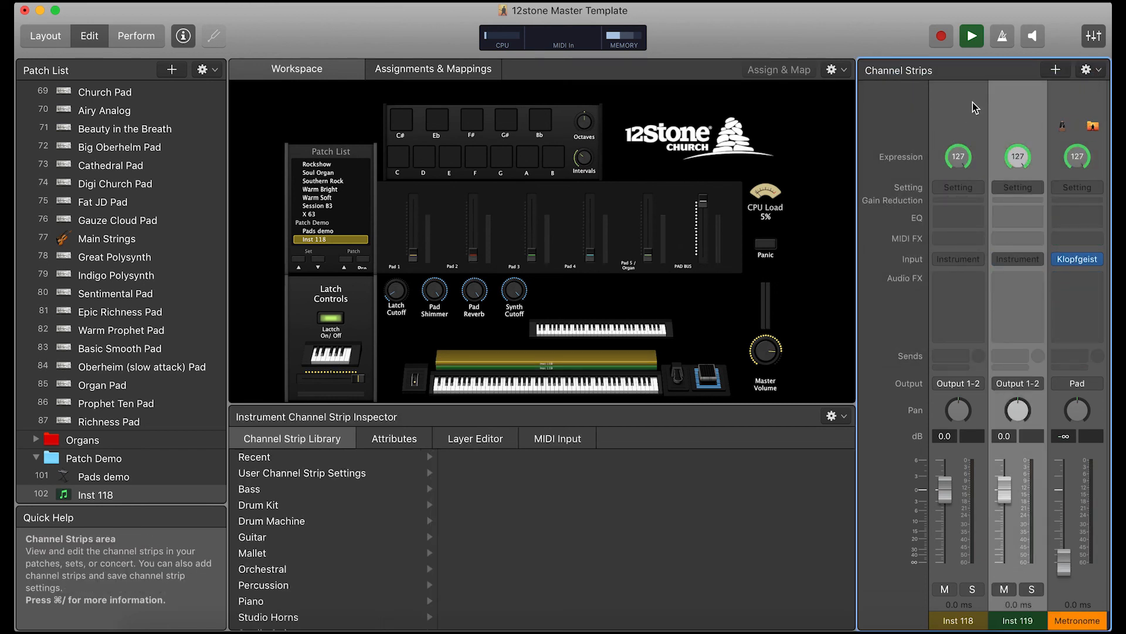
pyautogui.scroll(10, 111, 179)
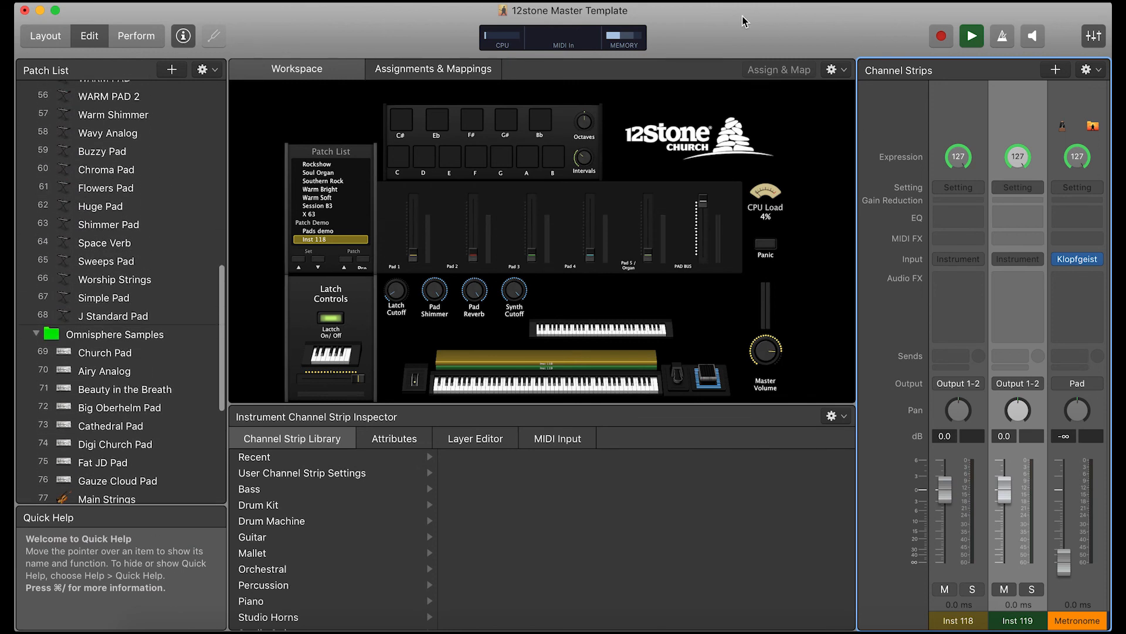
pyautogui.click(953, 132)
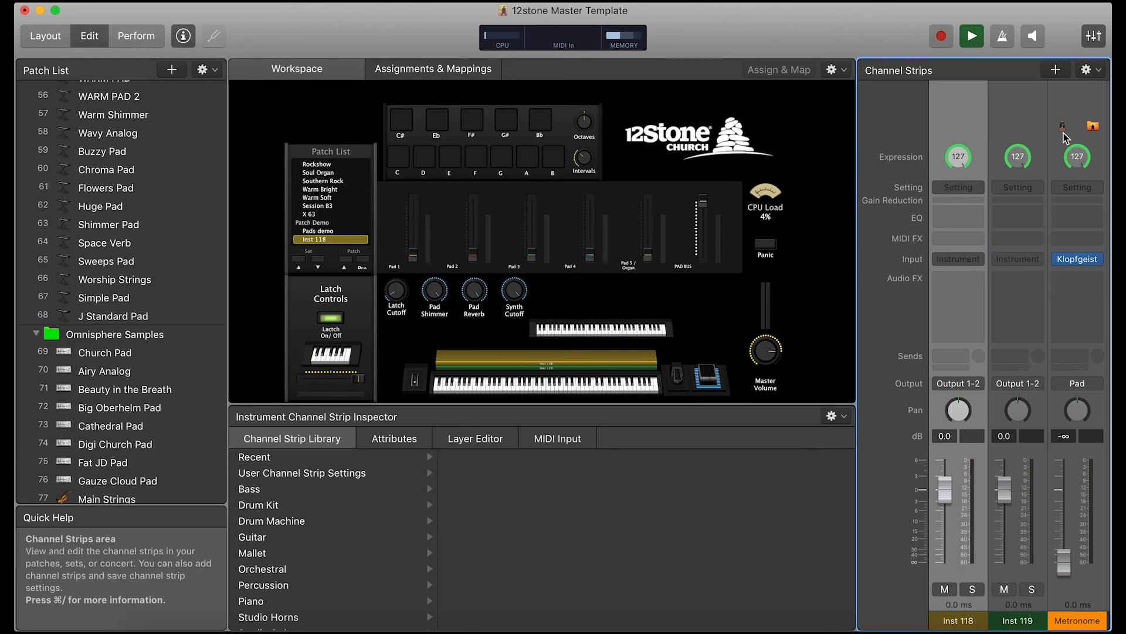
pyautogui.click(1023, 122)
pyautogui.click(973, 122)
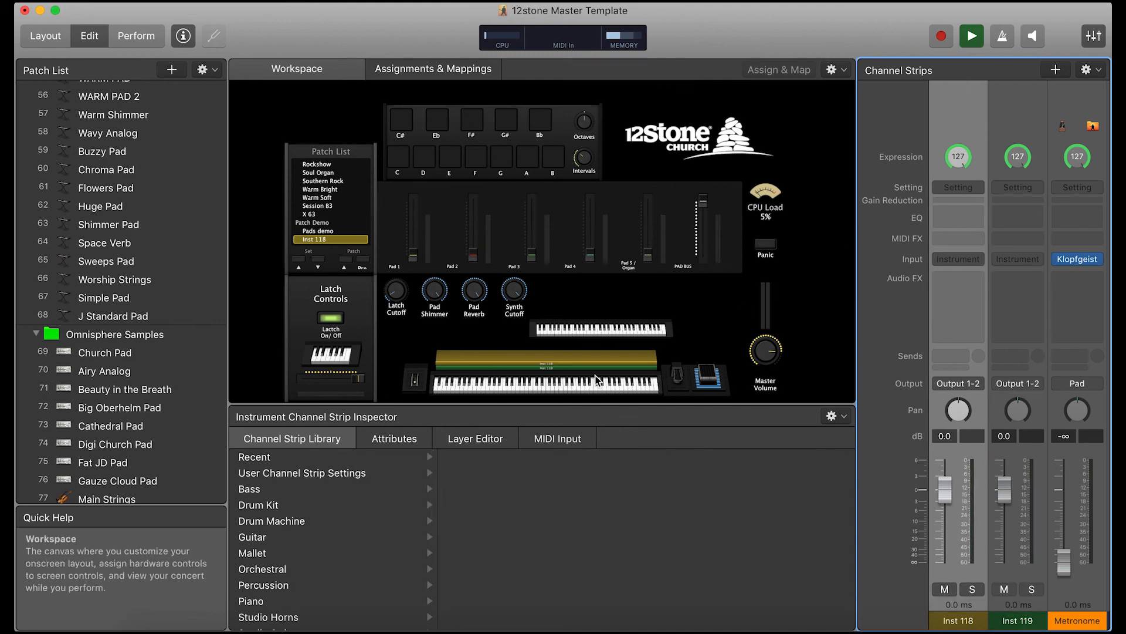
pyautogui.scroll(-10, 211, 444)
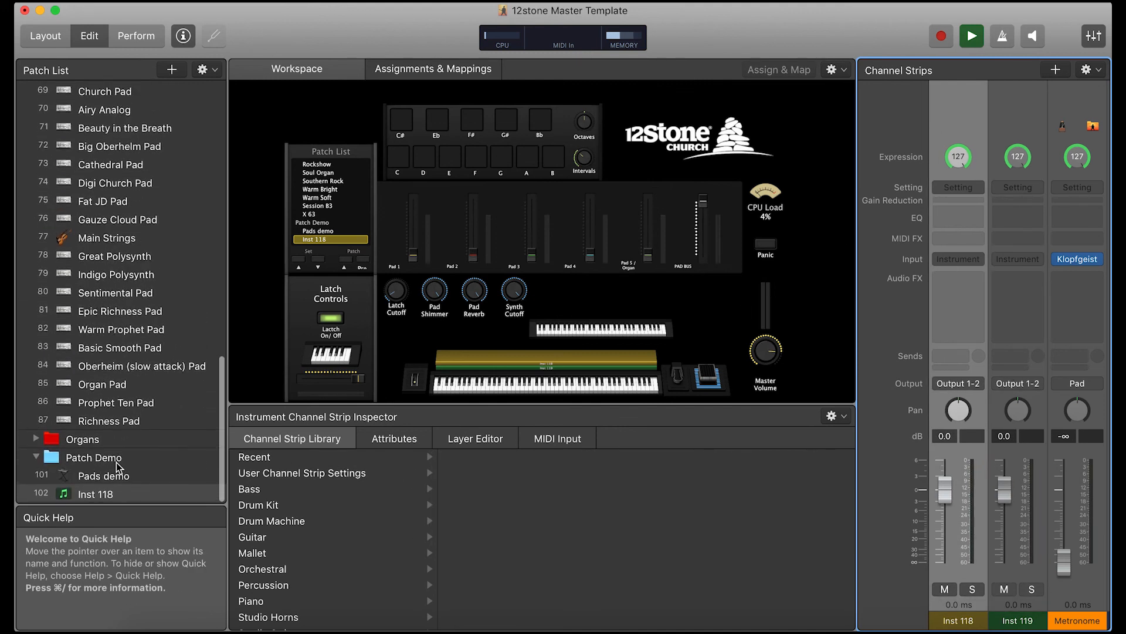